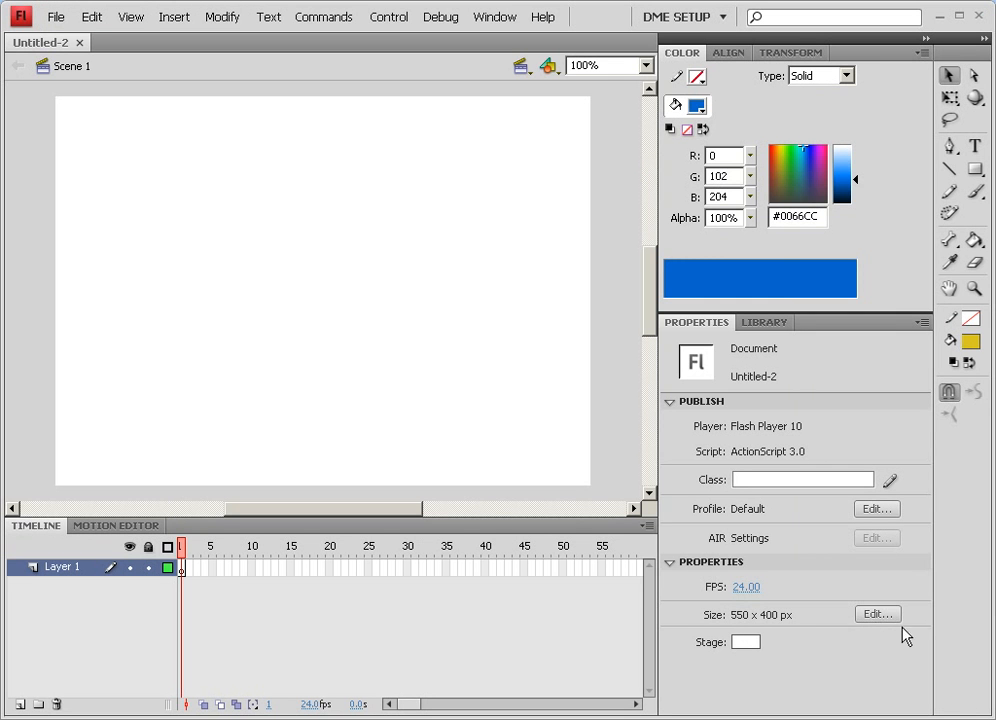
# - Set the stage size to 800 x 600 px and fit the whole stage in view at 50% zoom
pyautogui.click(876, 616)
pyautogui.write('800')
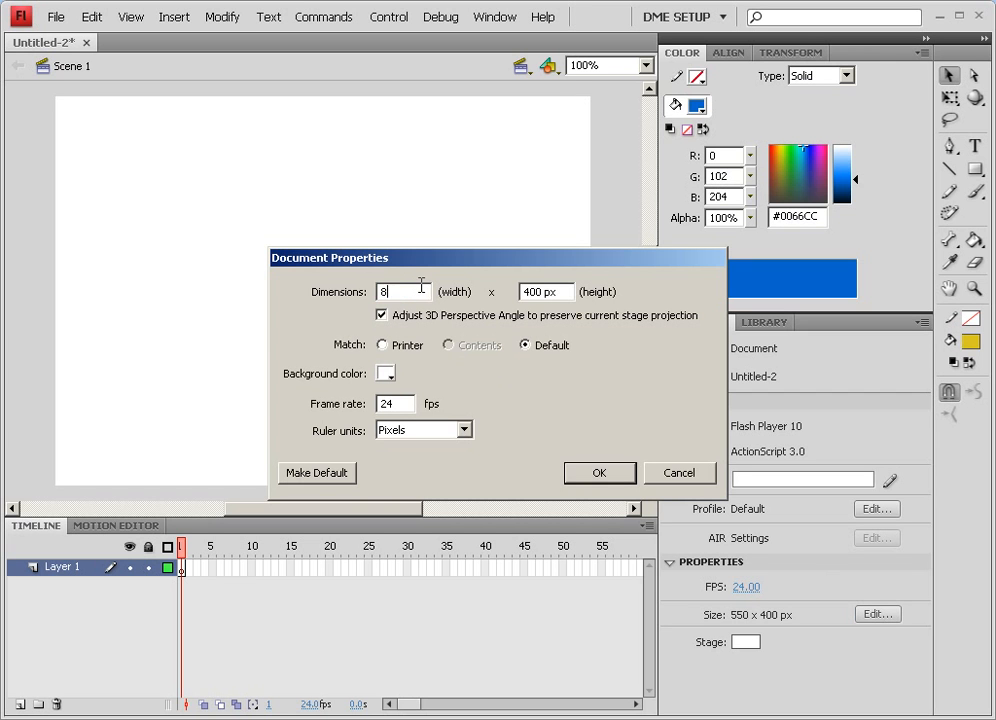
pyautogui.click(524, 291)
pyautogui.write('6')
pyautogui.click(622, 478)
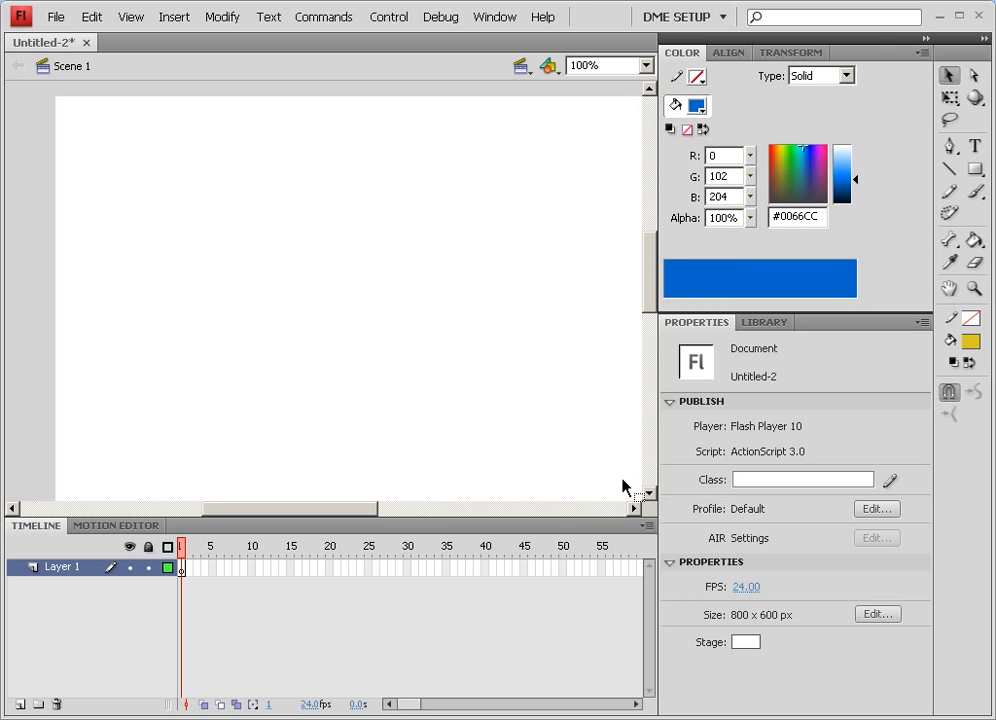
pyautogui.hotkey('ctrl', '-')
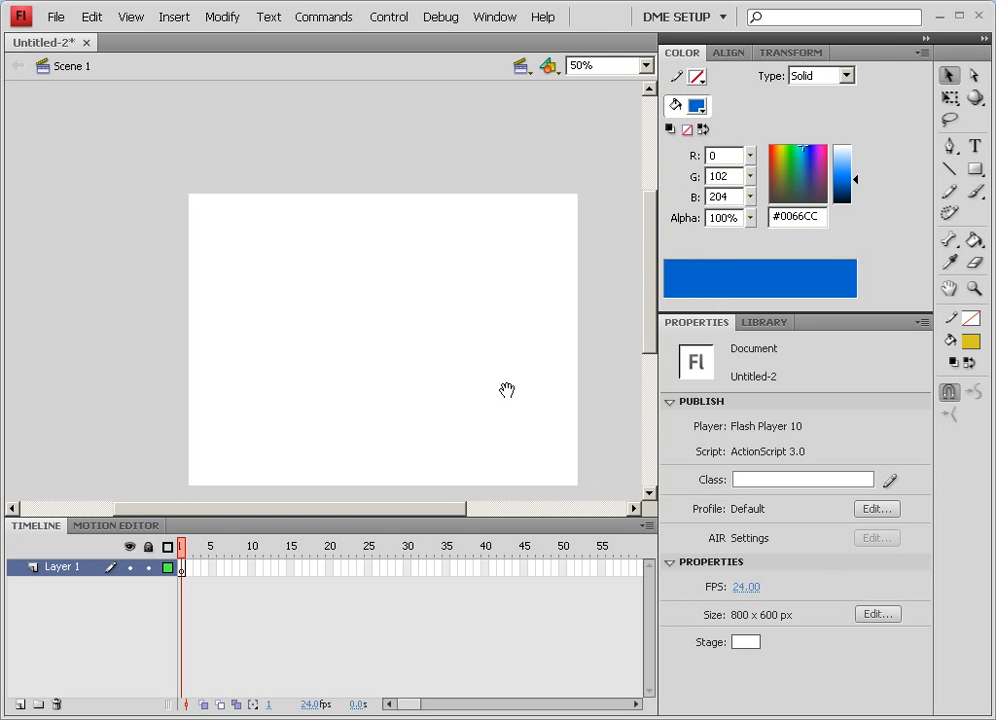
pyautogui.moveTo(507, 391); pyautogui.dragTo(430, 268)
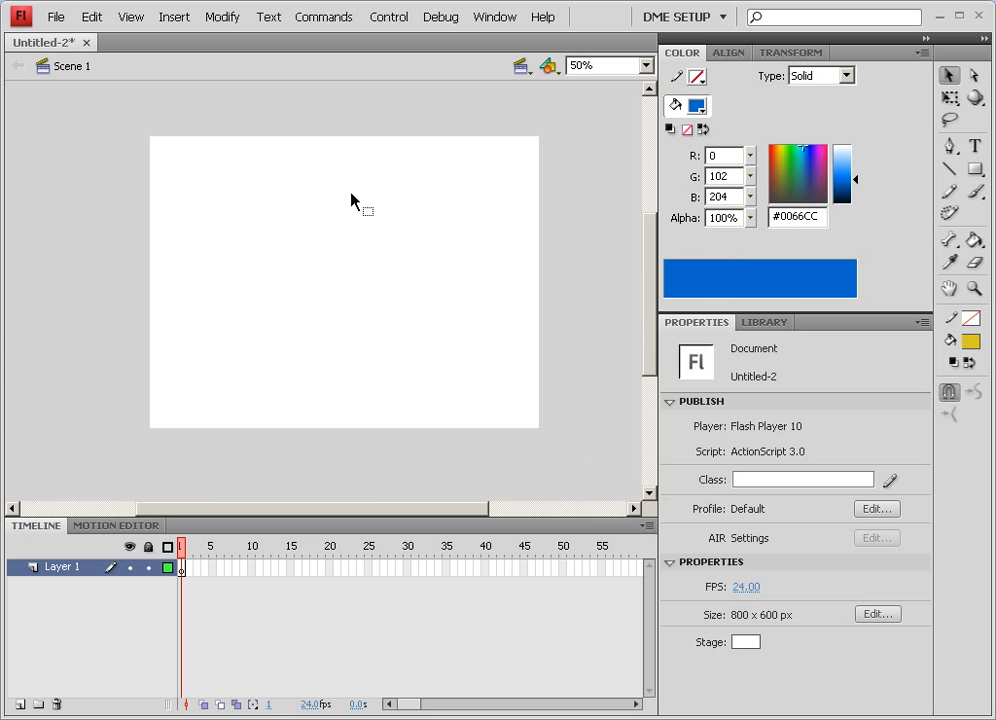
# - Change the stage height to 500 px in the document properties
pyautogui.click(876, 614)
pyautogui.moveTo(530, 292); pyautogui.dragTo(492, 292)
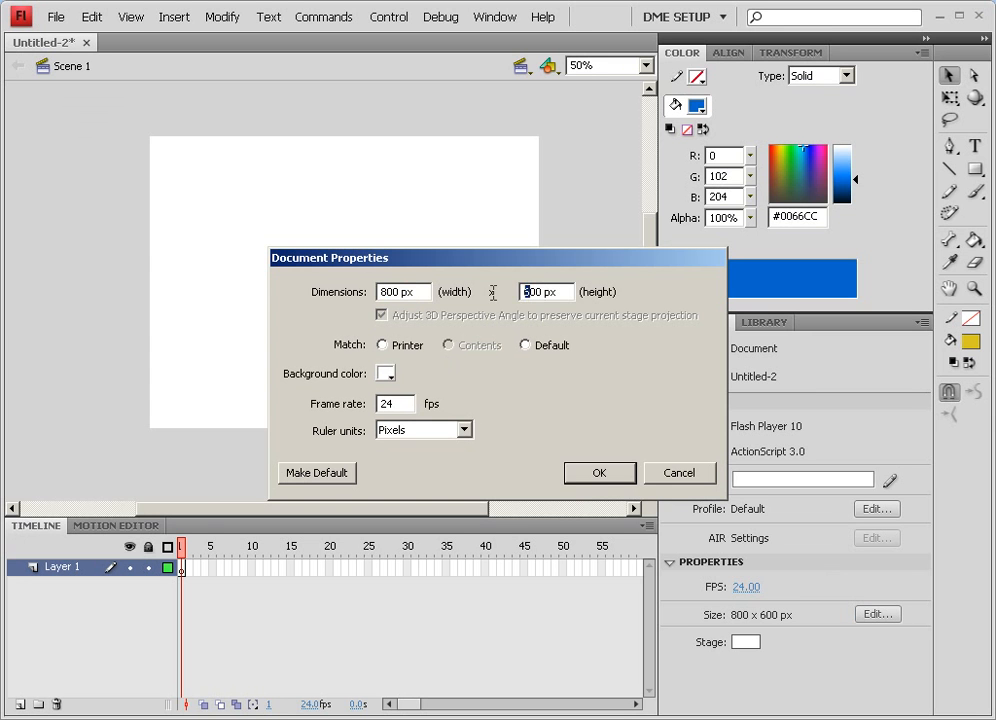
pyautogui.write('5')
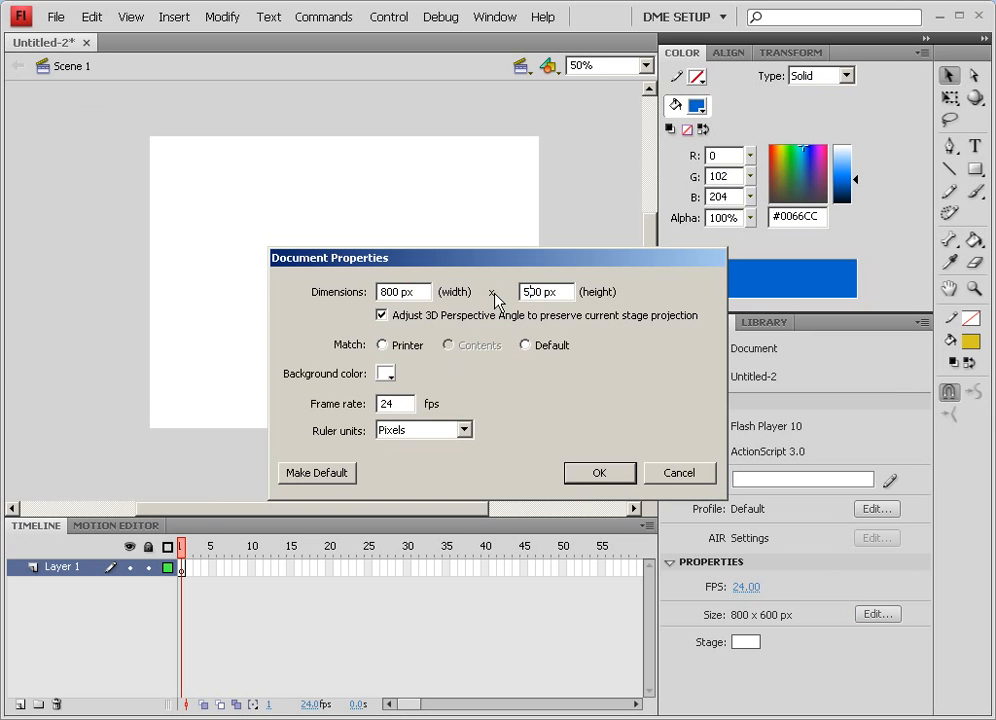
pyautogui.click(603, 476)
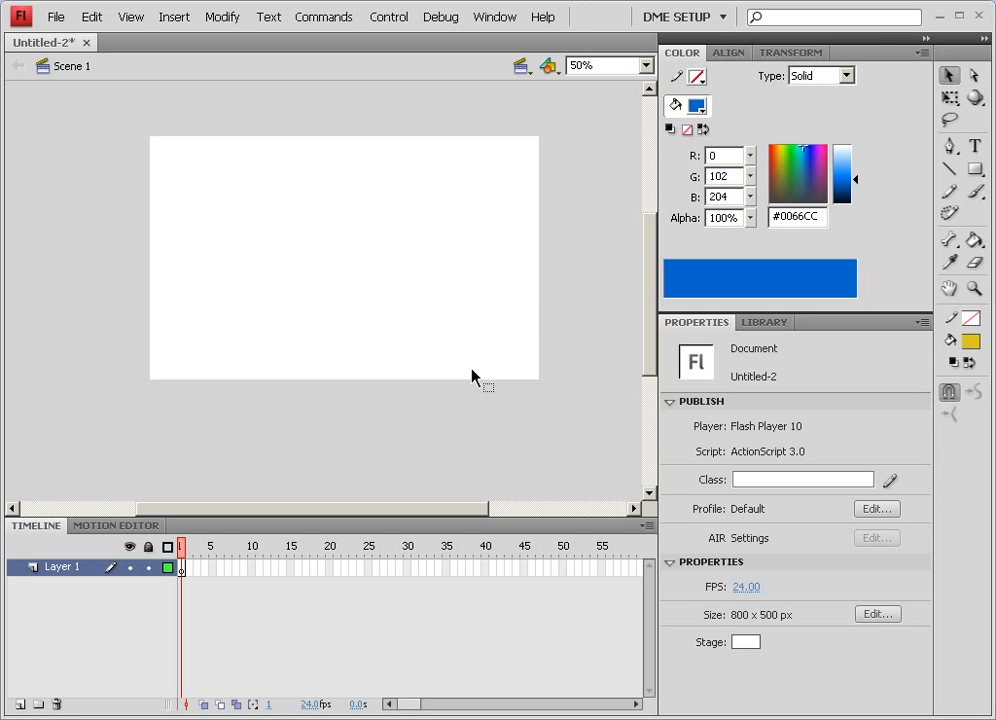
# - Set the stage dimensions to the widescreen size of 852 x 480 px
pyautogui.click(869, 622)
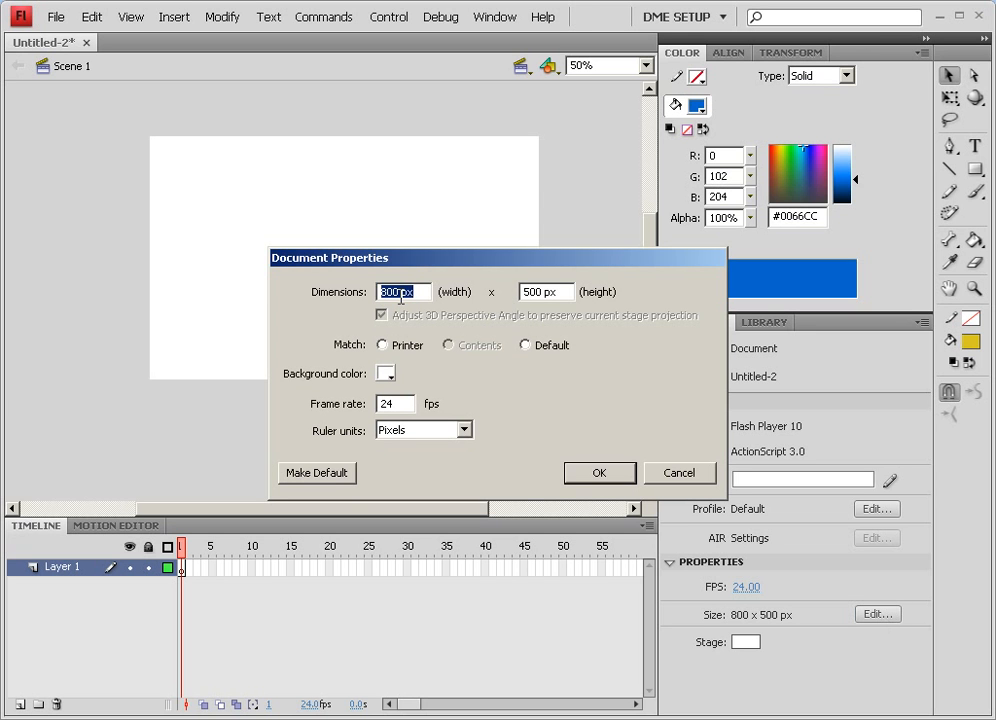
pyautogui.write('852')
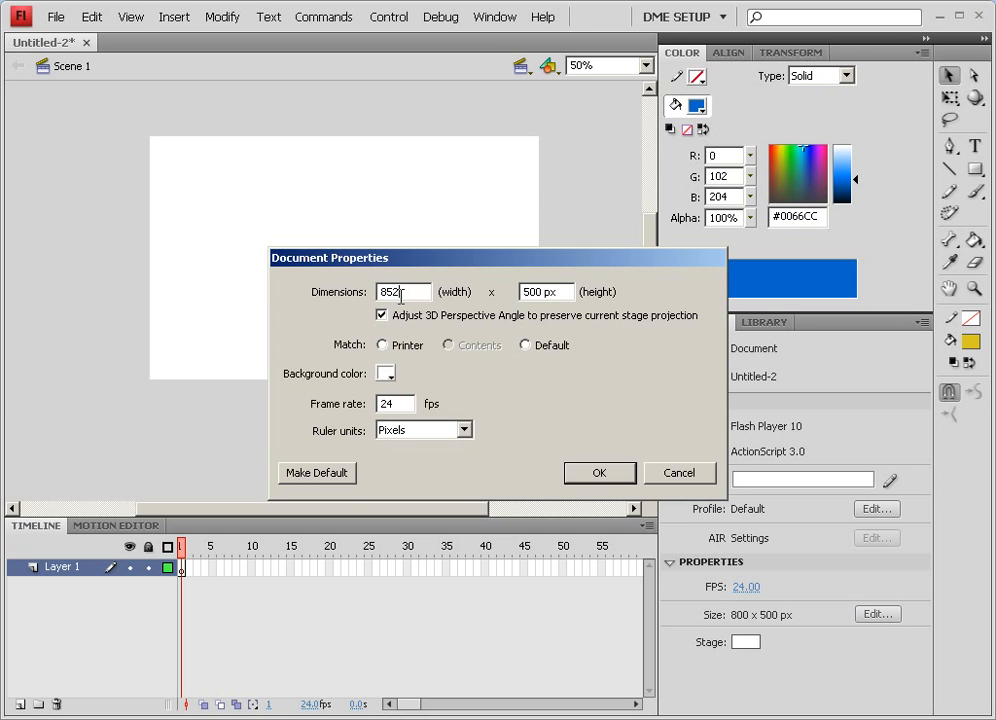
pyautogui.doubleClick(531, 291)
pyautogui.write('480')
pyautogui.click(601, 479)
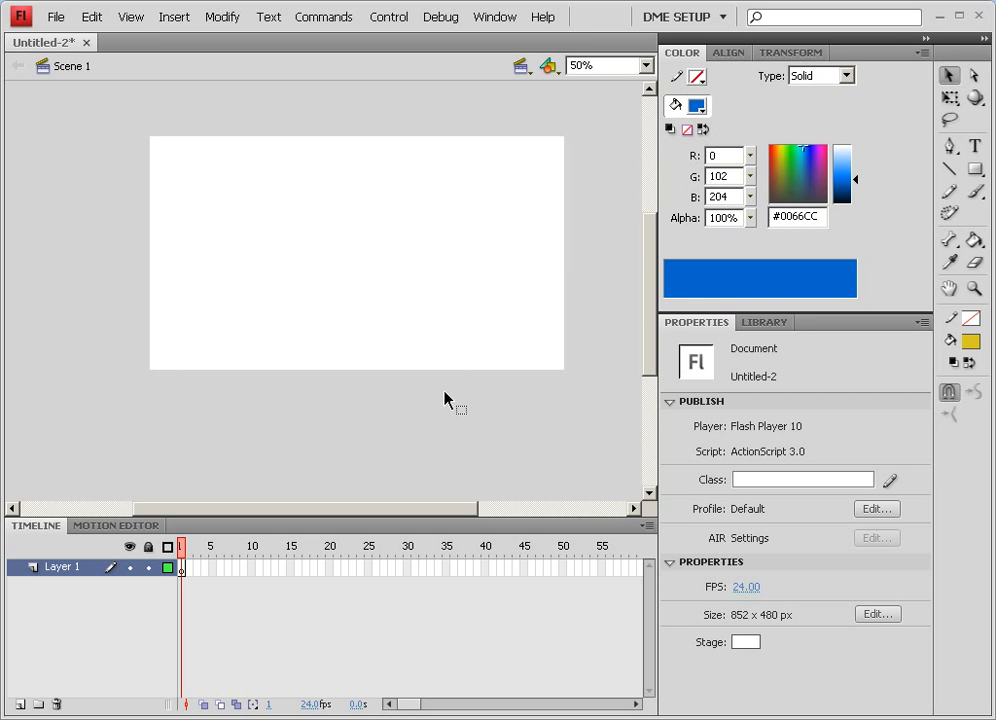
# - Set the document dimensions back to 800 px wide and 600 px high
pyautogui.click(877, 614)
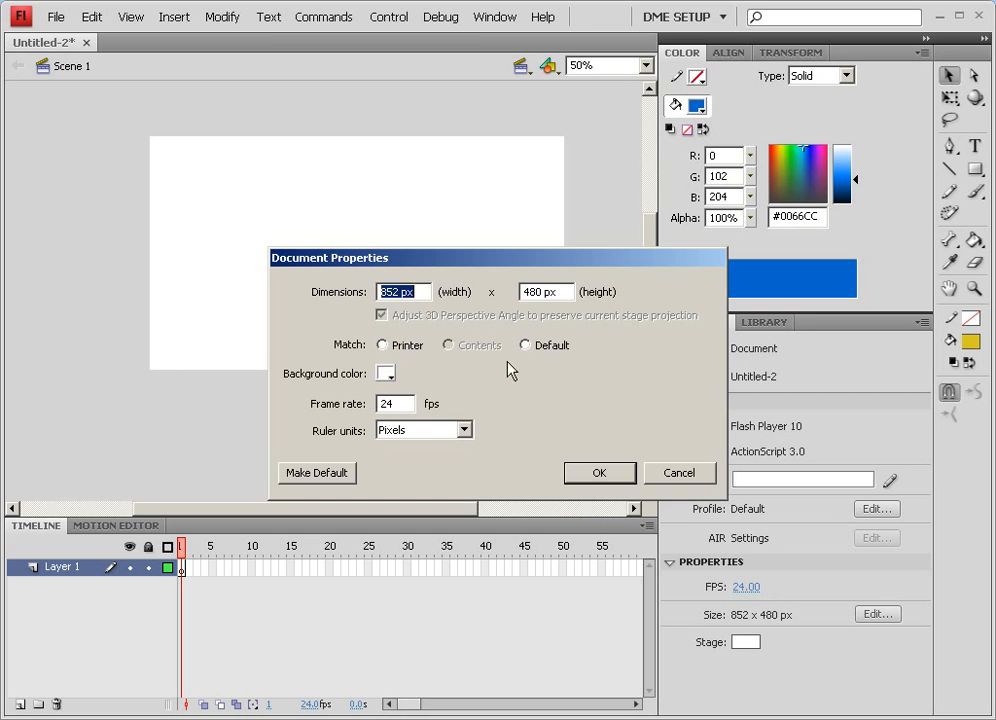
pyautogui.write('800')
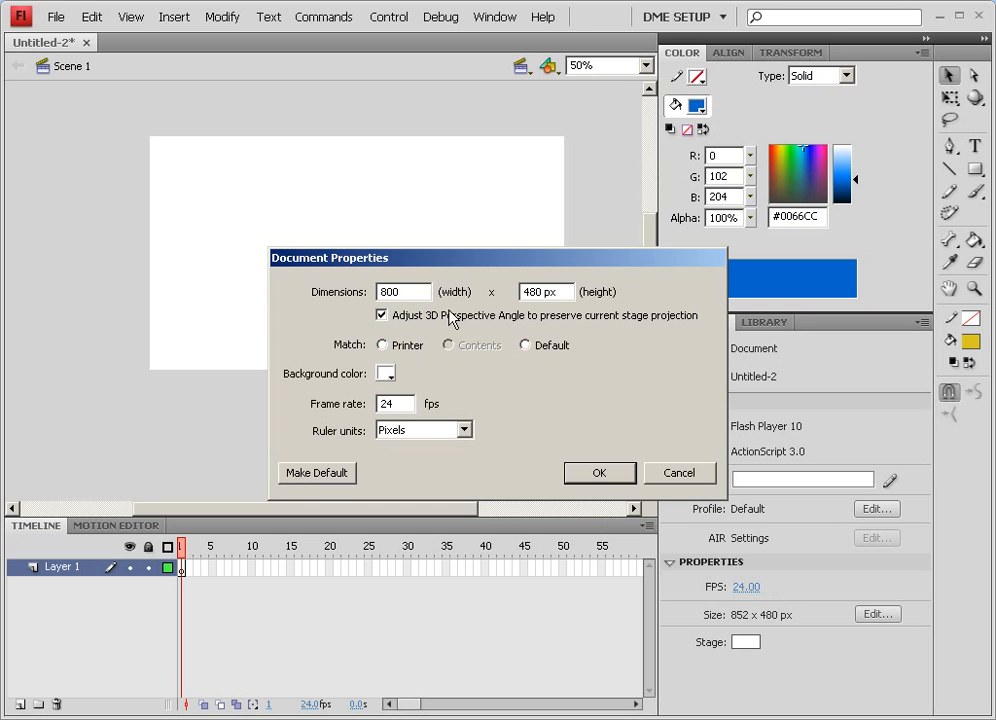
pyautogui.moveTo(562, 291); pyautogui.dragTo(480, 291)
pyautogui.write('600')
pyautogui.click(609, 477)
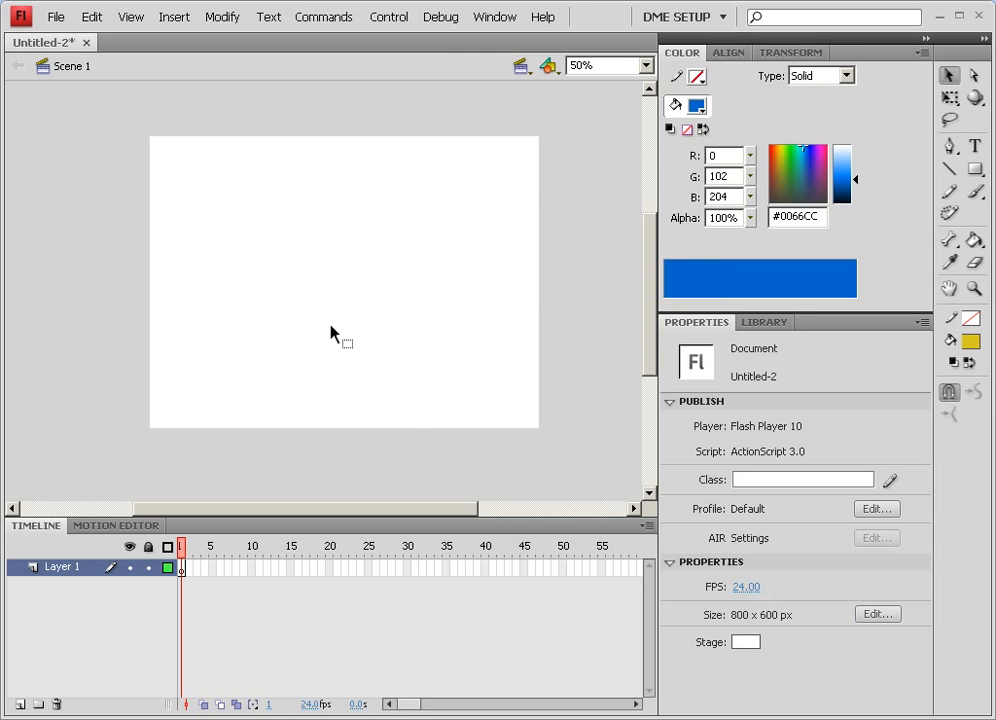
# - Show the rulers and display the grid on the stage with snapping to the grid enabled
pyautogui.rightClick(126, 228)
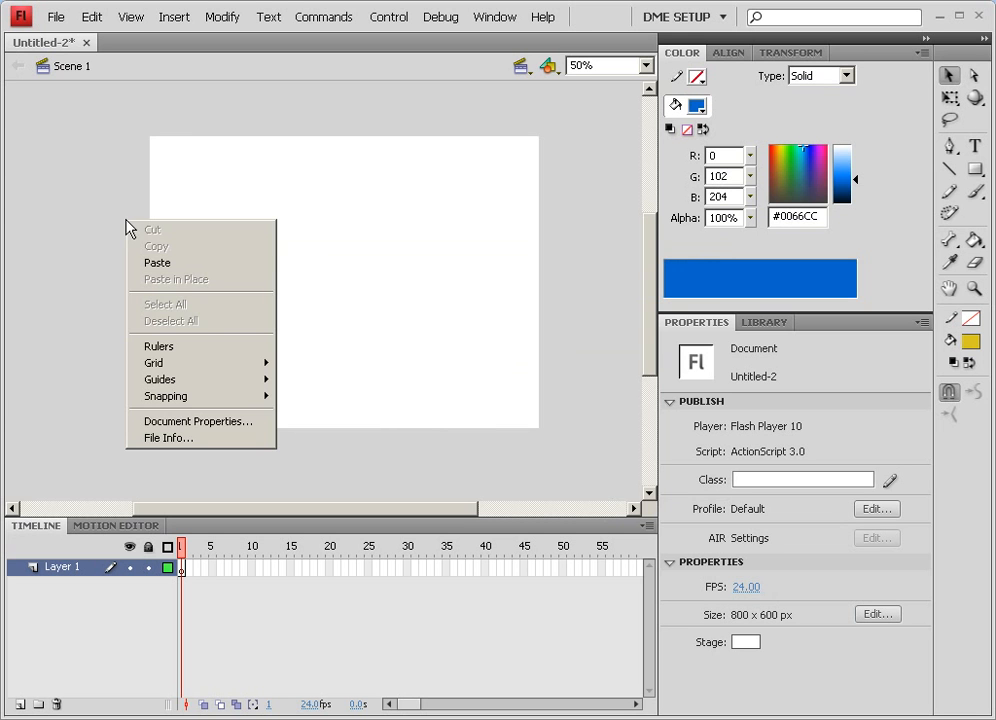
pyautogui.click(158, 346)
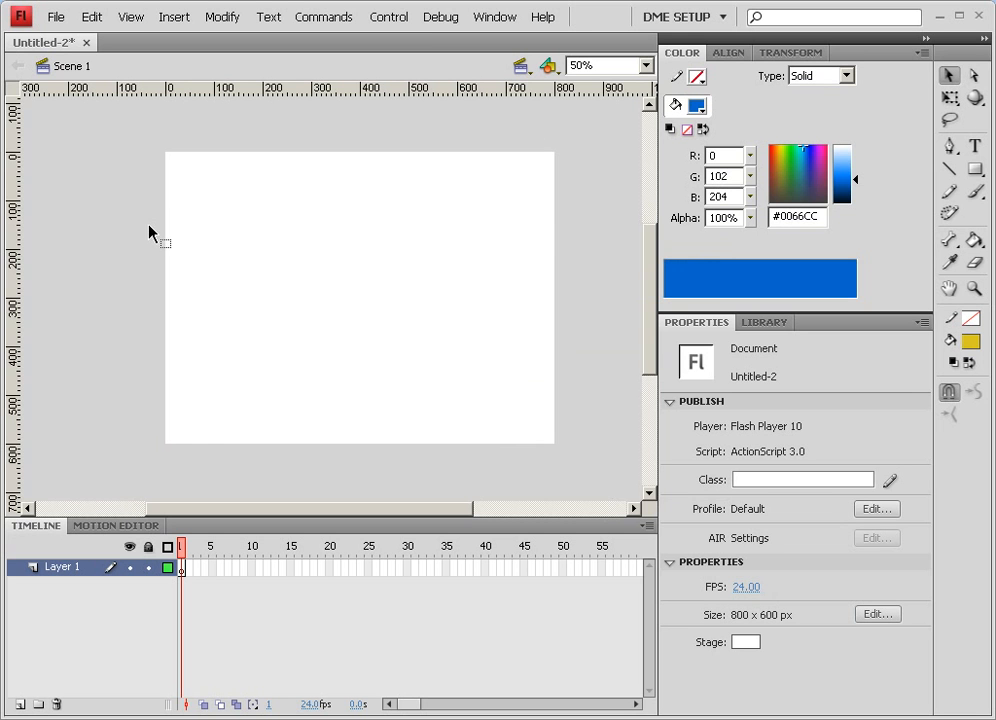
pyautogui.rightClick(149, 232)
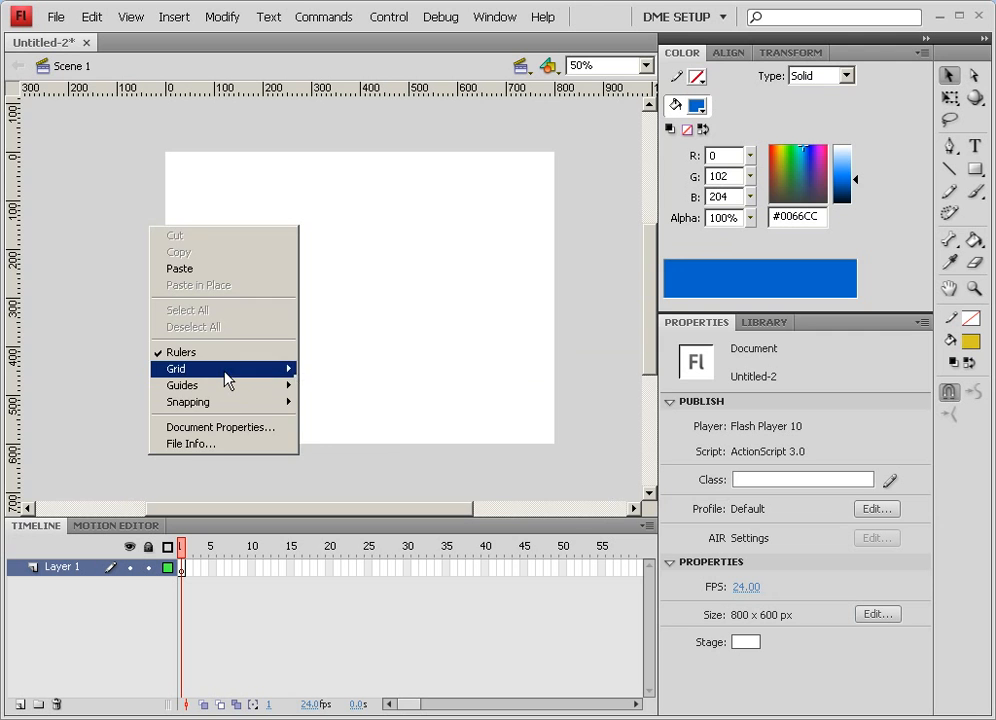
pyautogui.moveTo(289, 382)
pyautogui.click(333, 385)
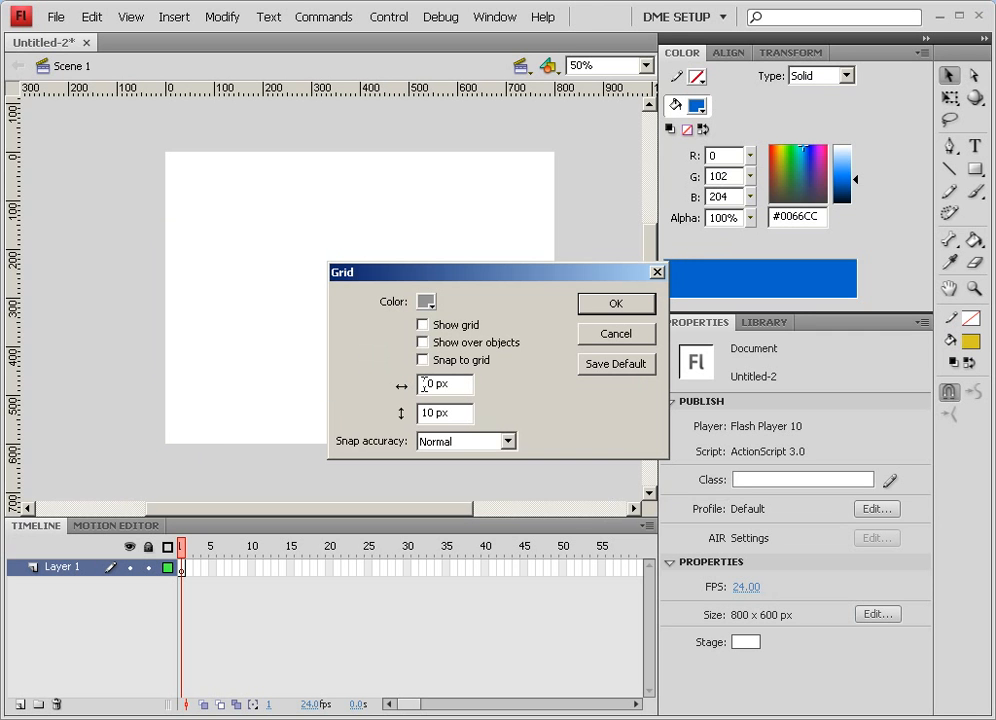
pyautogui.click(423, 326)
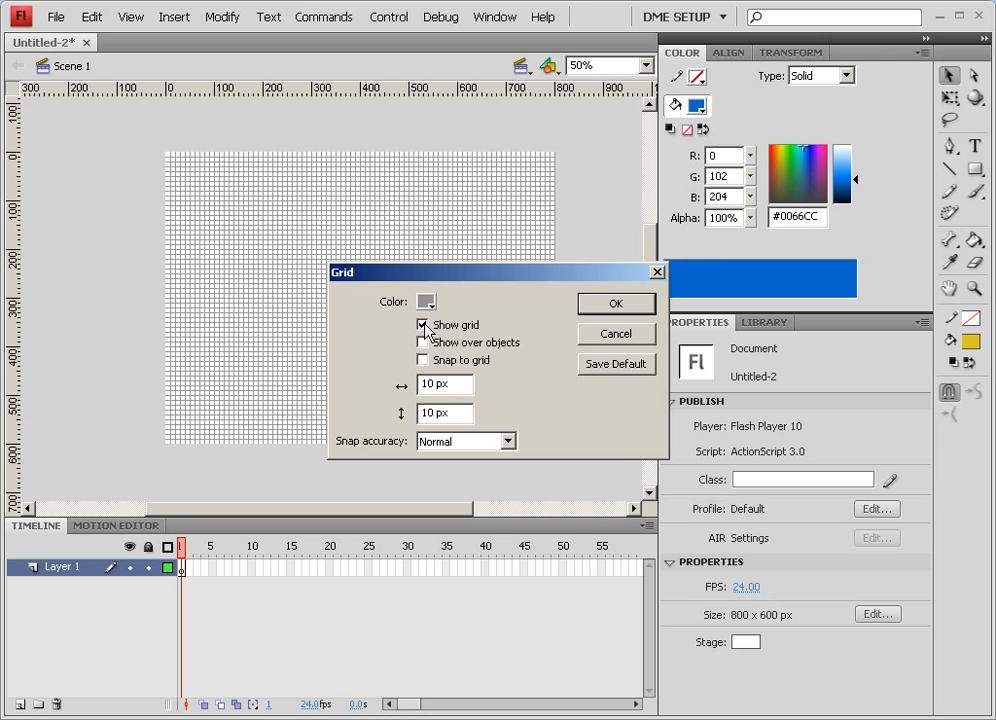
pyautogui.click(424, 360)
pyautogui.click(638, 305)
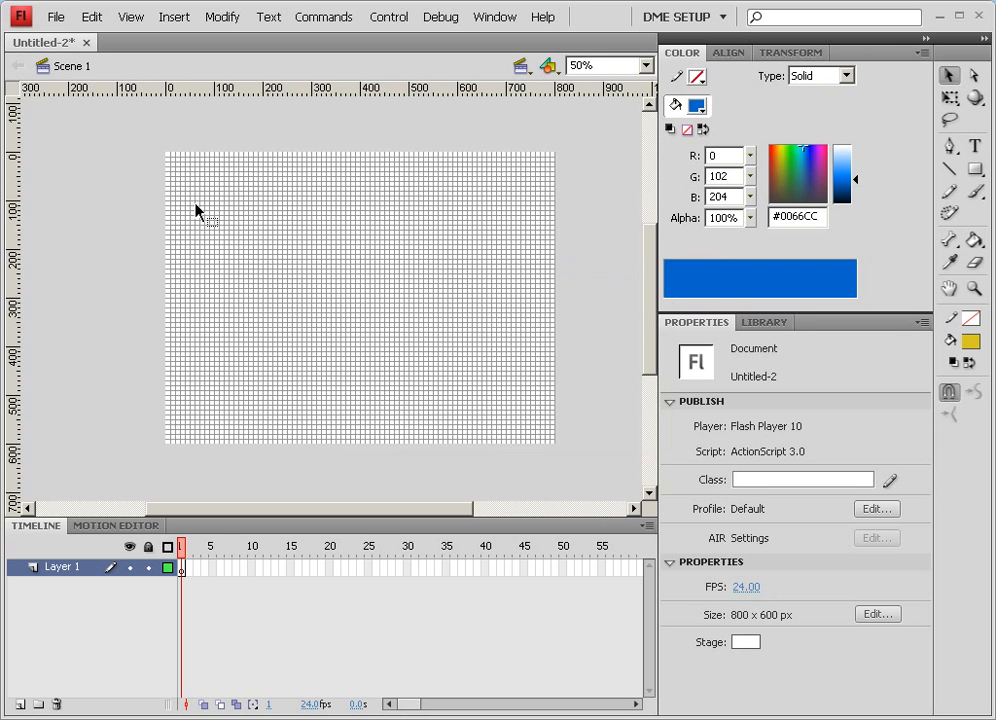
# - Place two vertical and two horizontal guides along the four edges of the stage
pyautogui.moveTo(12, 185); pyautogui.dragTo(166, 187)
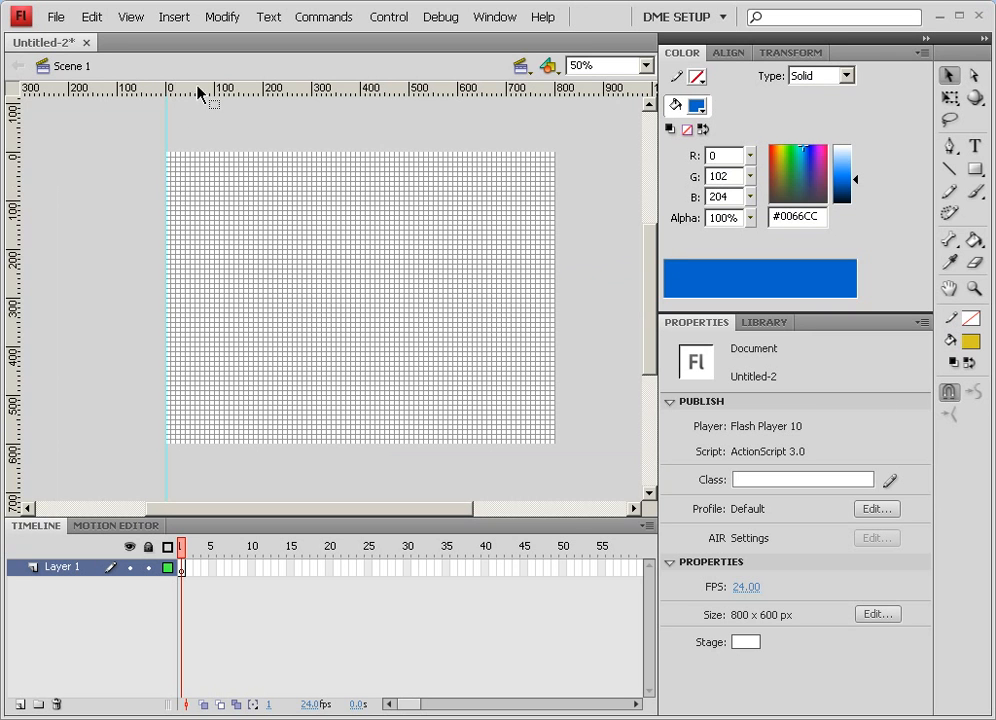
pyautogui.moveTo(200, 92); pyautogui.dragTo(193, 155)
pyautogui.moveTo(15, 196); pyautogui.dragTo(553, 195)
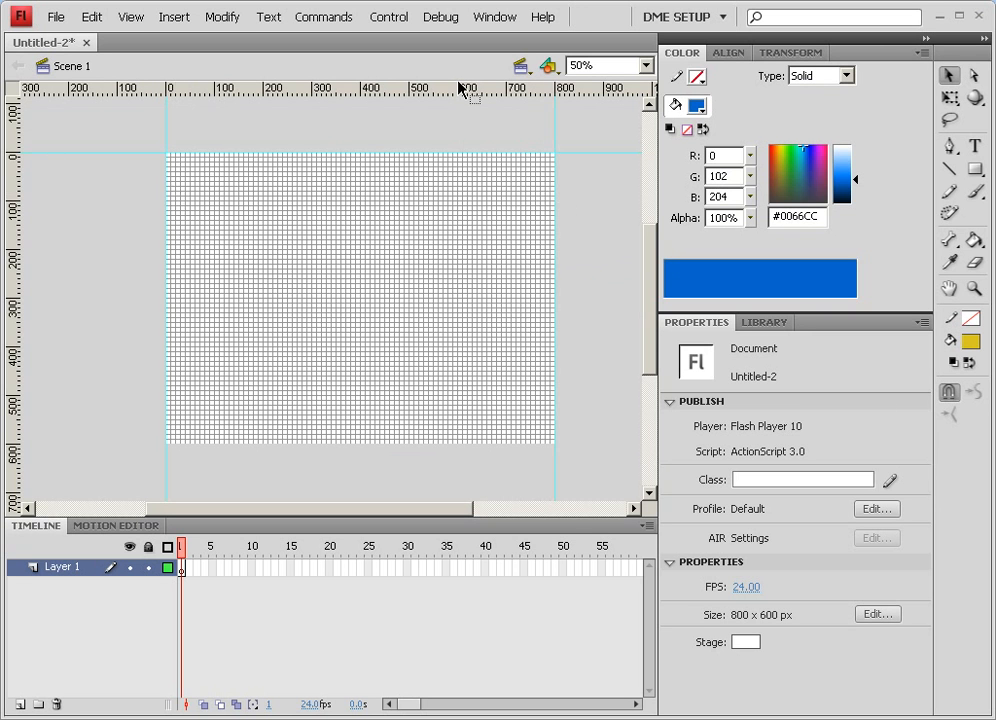
pyautogui.moveTo(438, 89); pyautogui.dragTo(434, 449)
# - Hide the rulers and the grid, leaving only the guides around the stage
pyautogui.rightClick(380, 278)
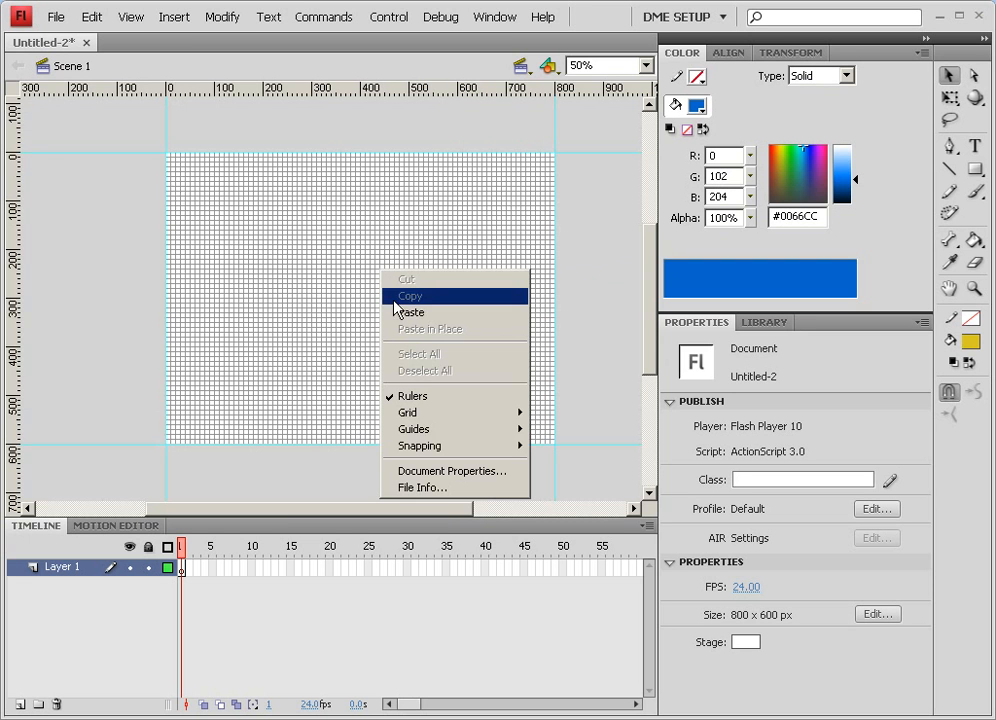
pyautogui.click(405, 396)
pyautogui.rightClick(343, 271)
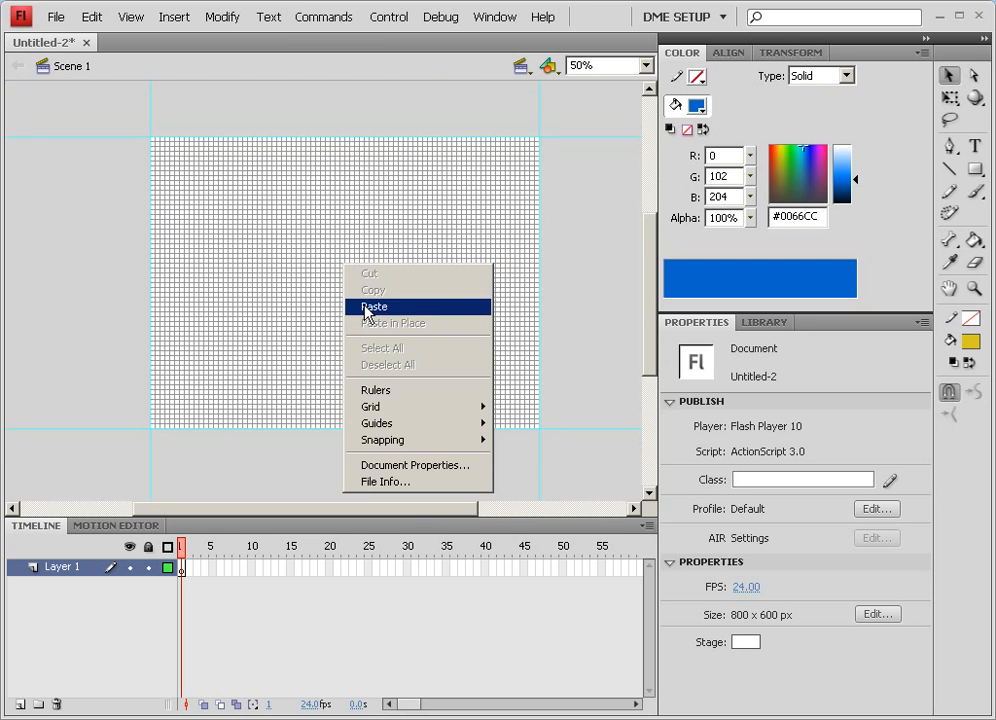
pyautogui.moveTo(405, 411)
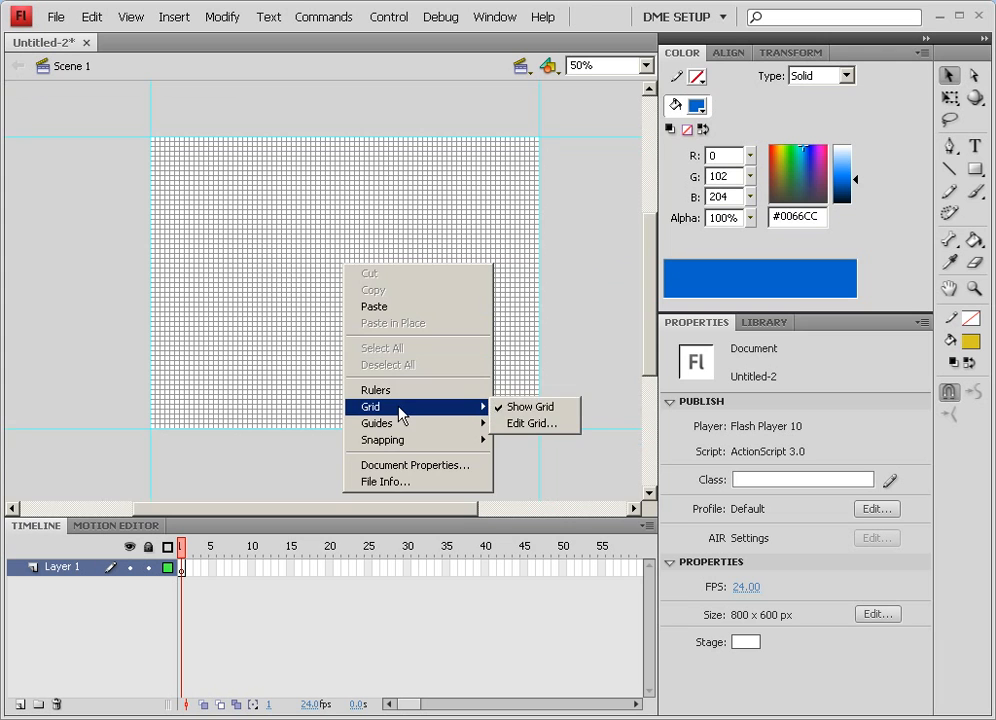
pyautogui.click(540, 410)
# - Turn off snapping to the grid and lock the guides
pyautogui.rightClick(346, 267)
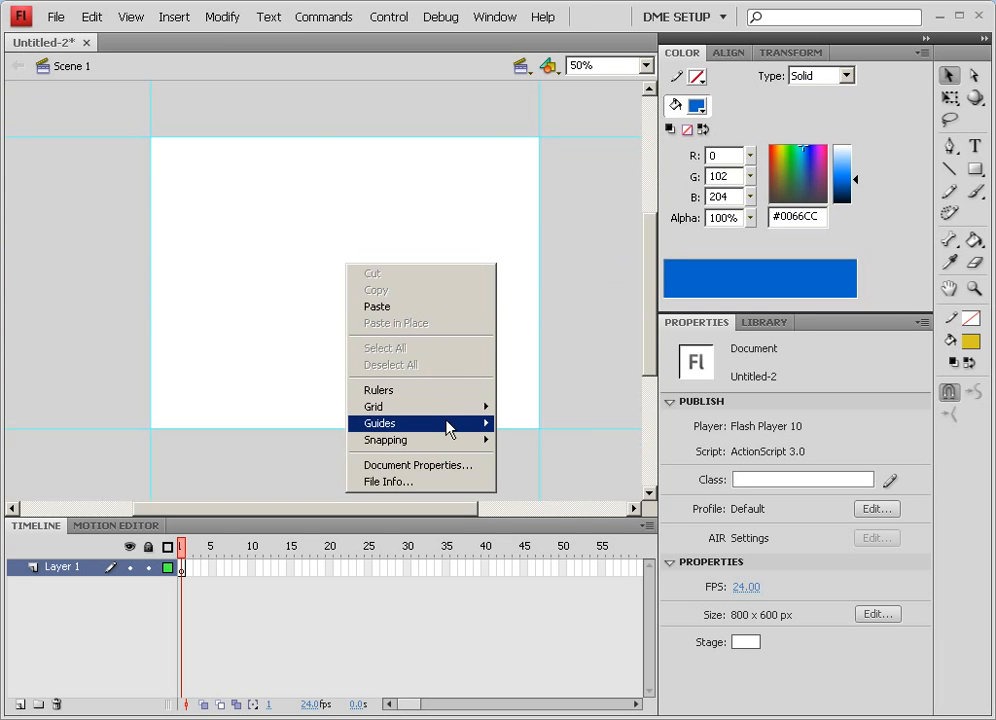
pyautogui.moveTo(448, 410)
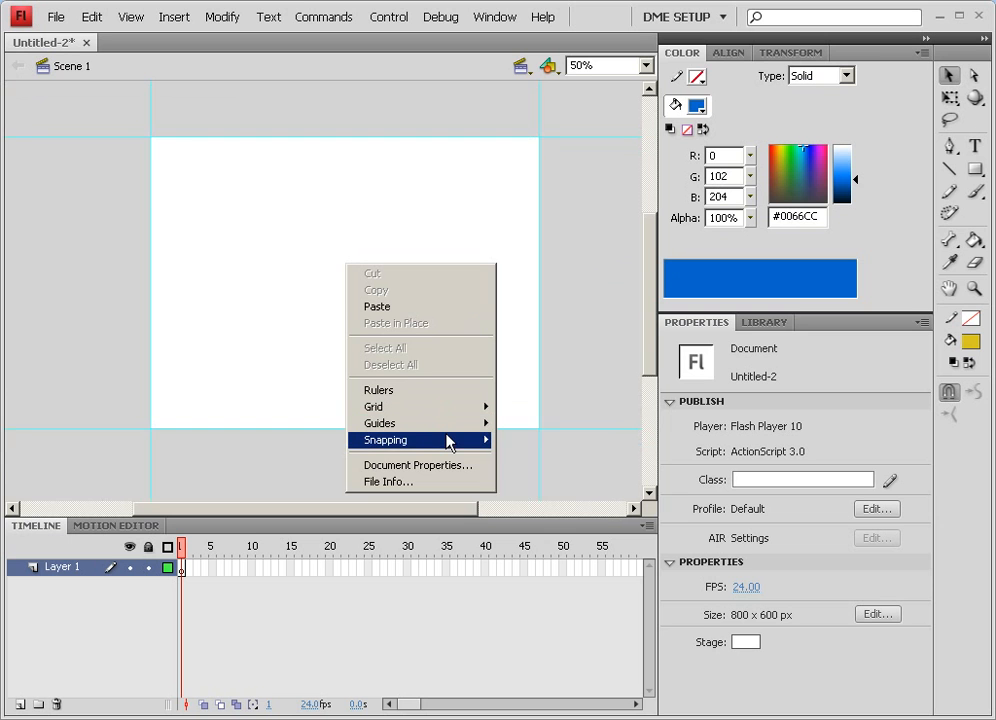
pyautogui.moveTo(448, 441)
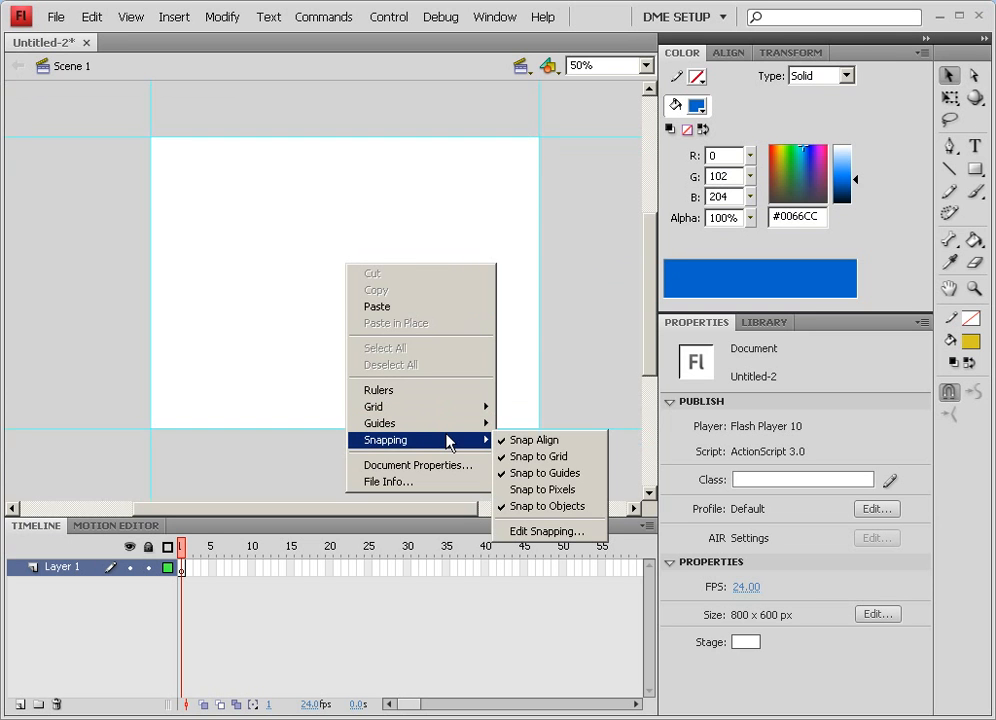
pyautogui.click(537, 458)
pyautogui.rightClick(411, 280)
pyautogui.moveTo(500, 441)
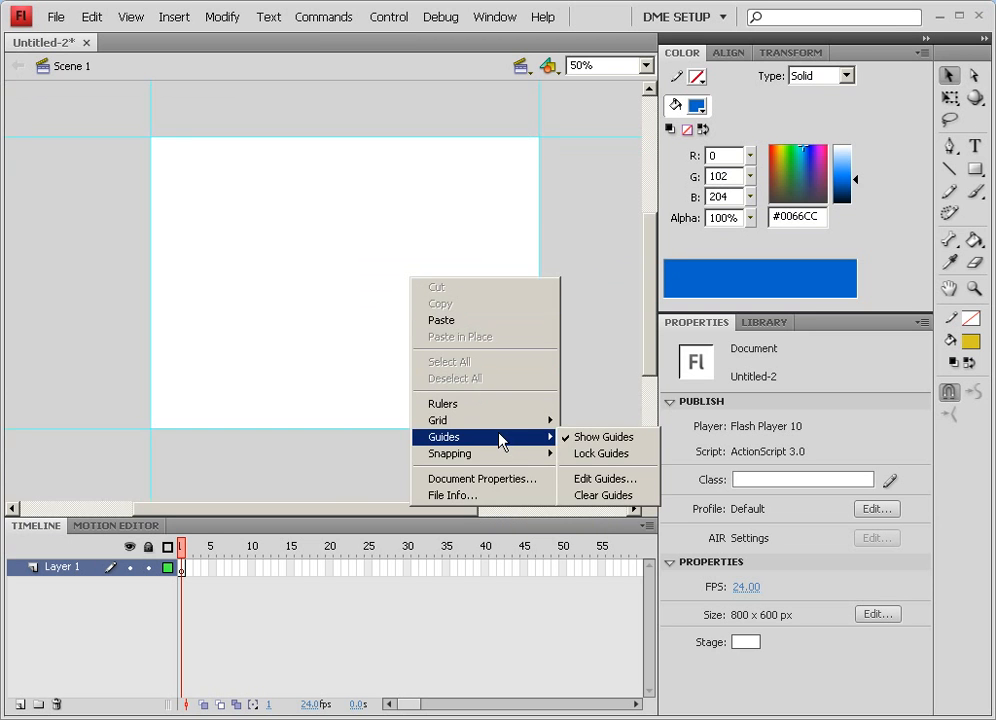
pyautogui.click(590, 455)
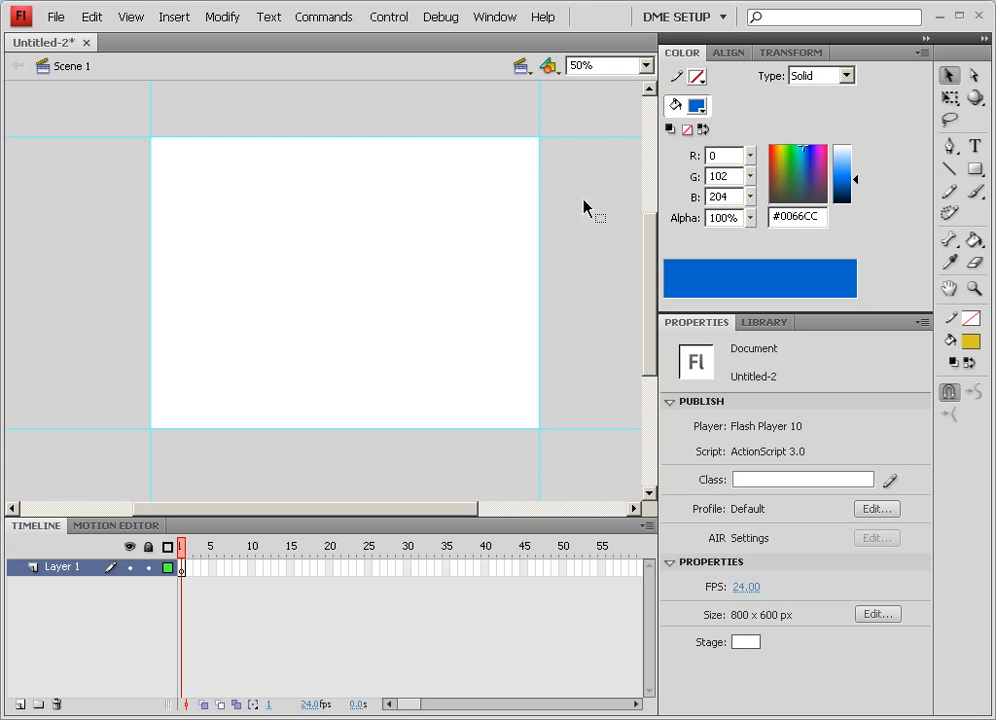
# - Draw a black, strokeless circle about 176 px across in the left half of the stage with the Oval tool, and select it
pyautogui.click(974, 172)
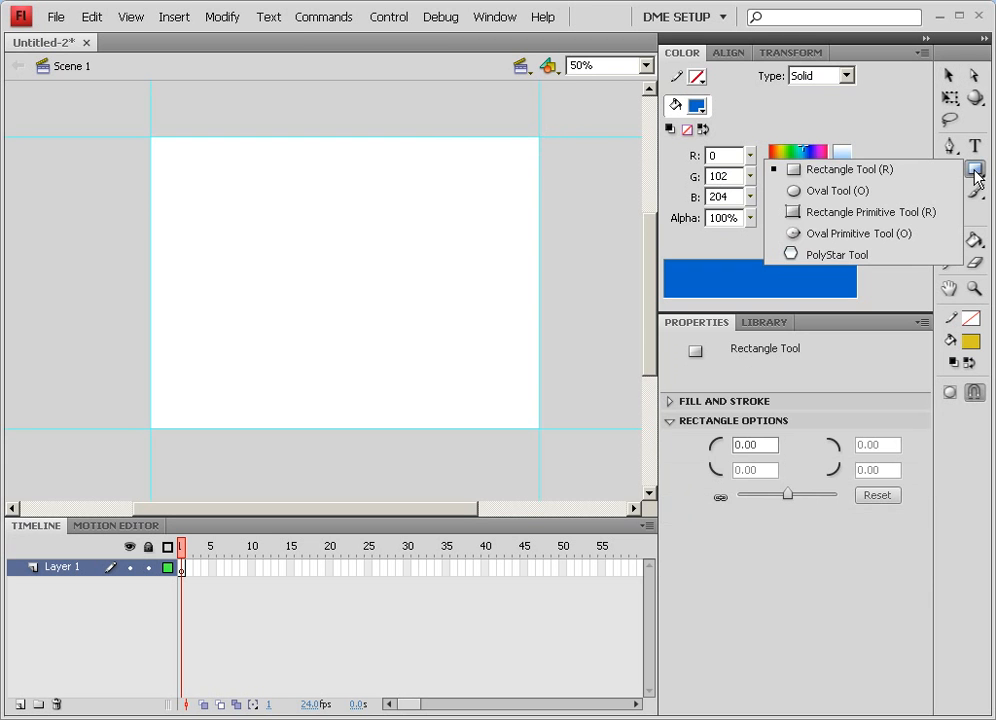
pyautogui.click(810, 192)
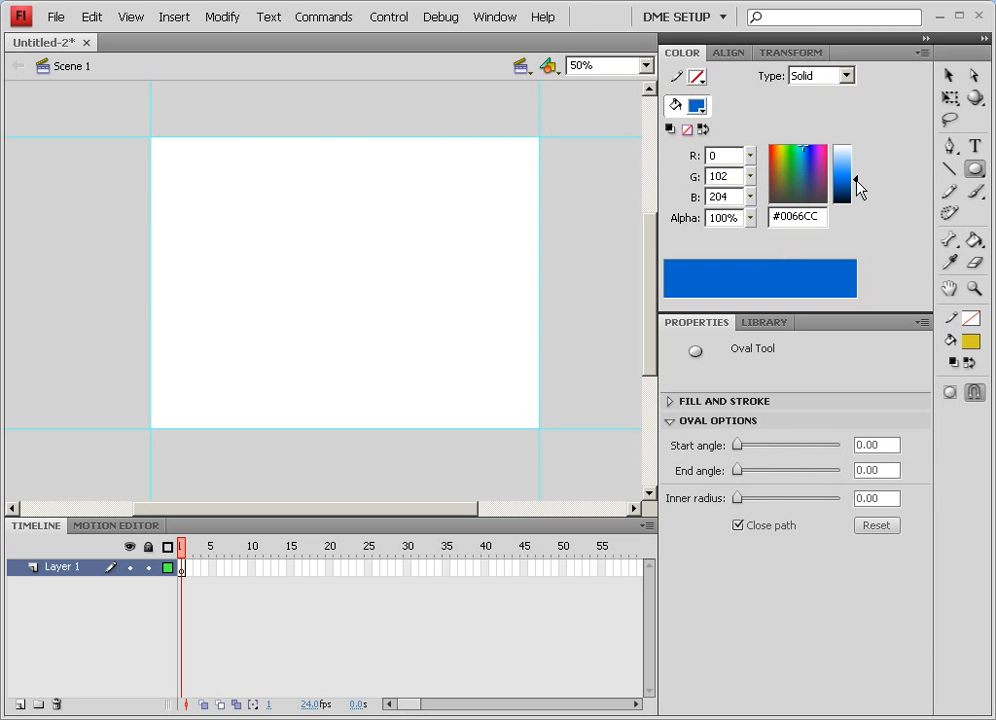
pyautogui.click(701, 110)
pyautogui.click(688, 147)
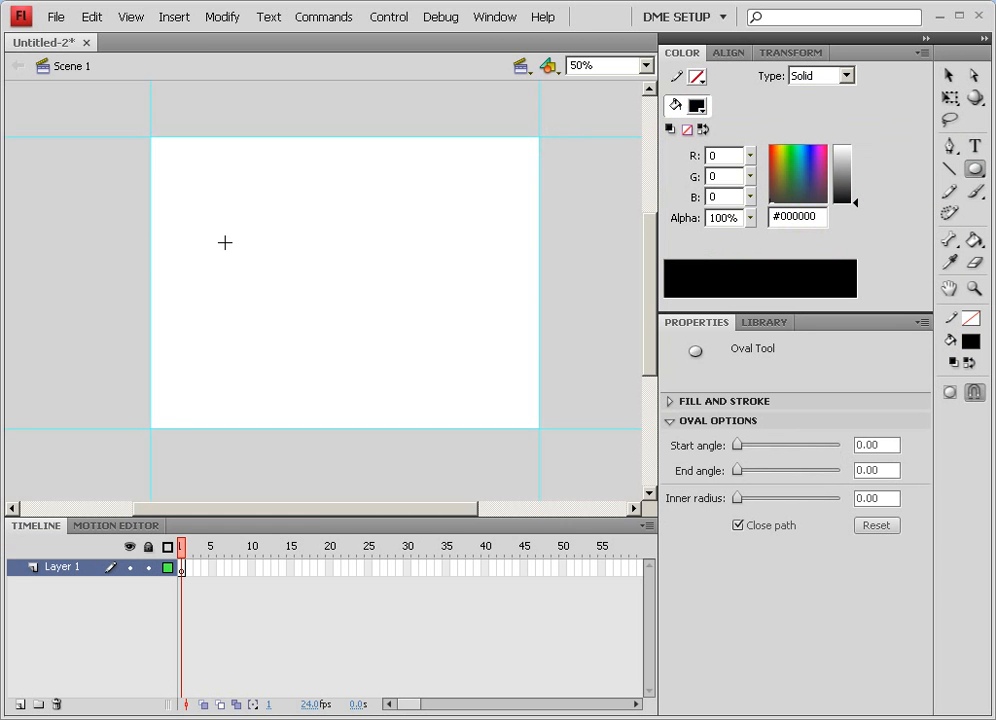
pyautogui.moveTo(225, 242); pyautogui.dragTo(289, 327)
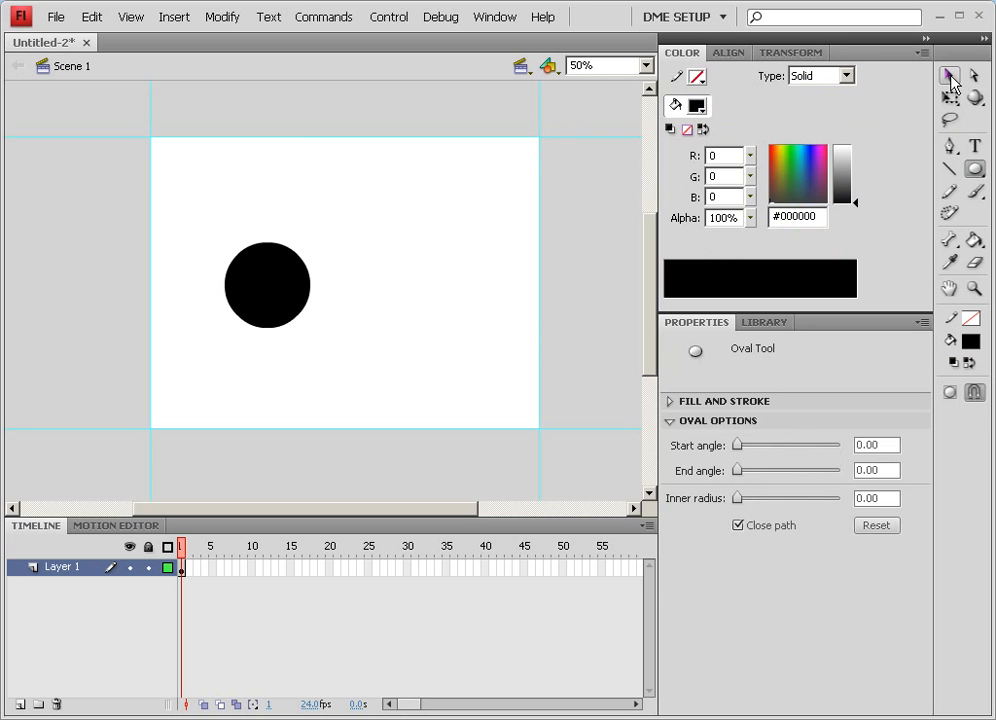
pyautogui.click(949, 77)
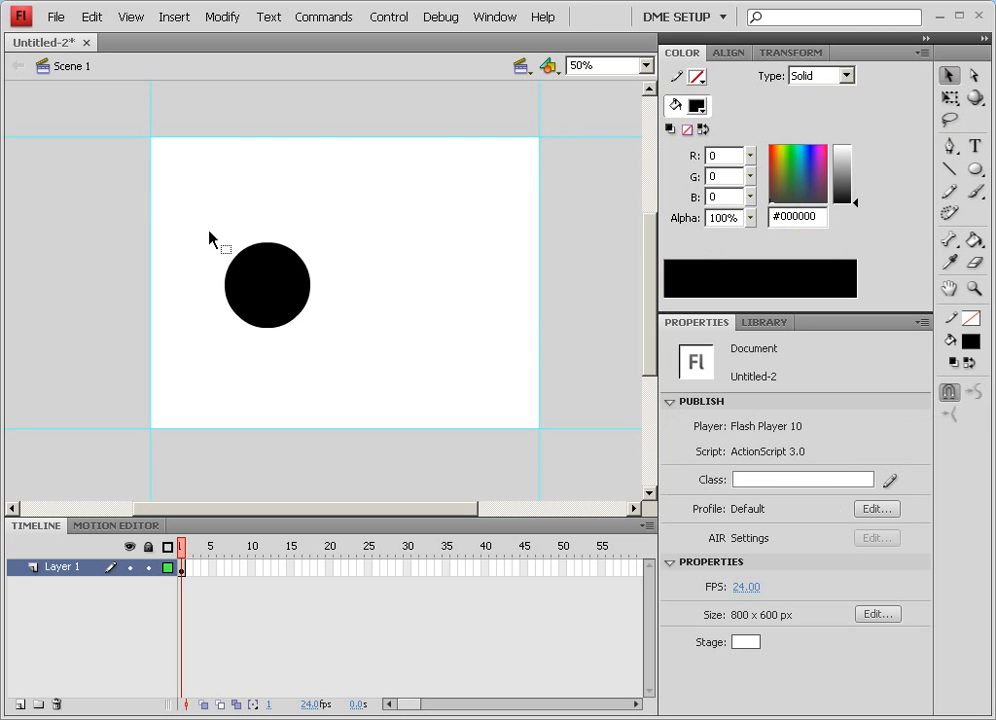
pyautogui.moveTo(211, 247); pyautogui.dragTo(323, 338)
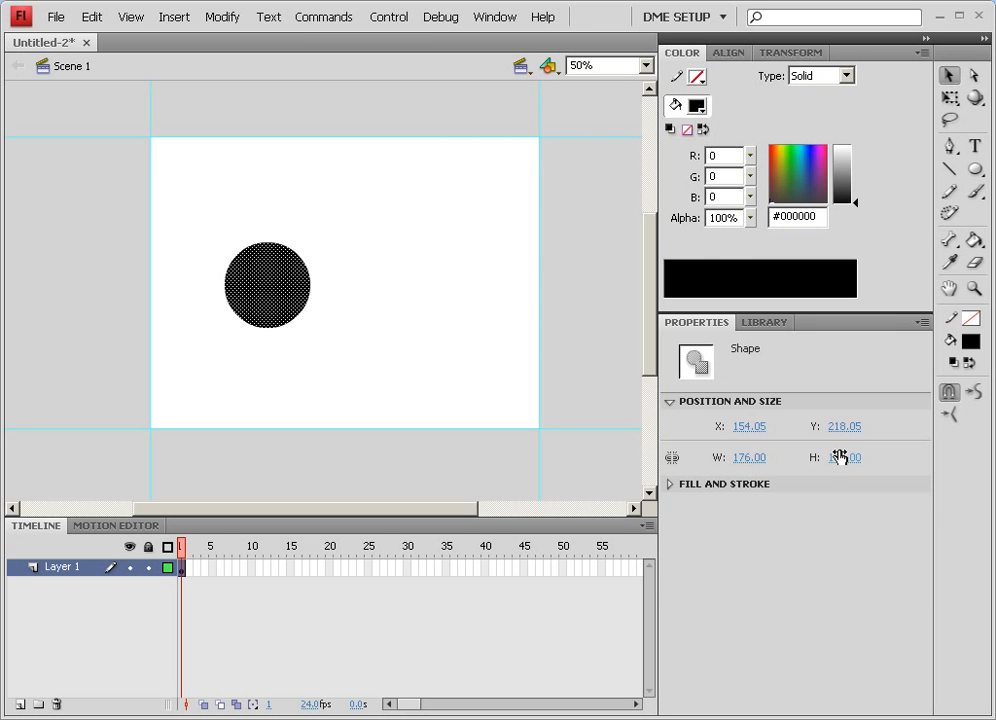
# - Set the selected circle's width and height to 200 px each and expand its fill and stroke settings
pyautogui.click(741, 459)
pyautogui.write('200')
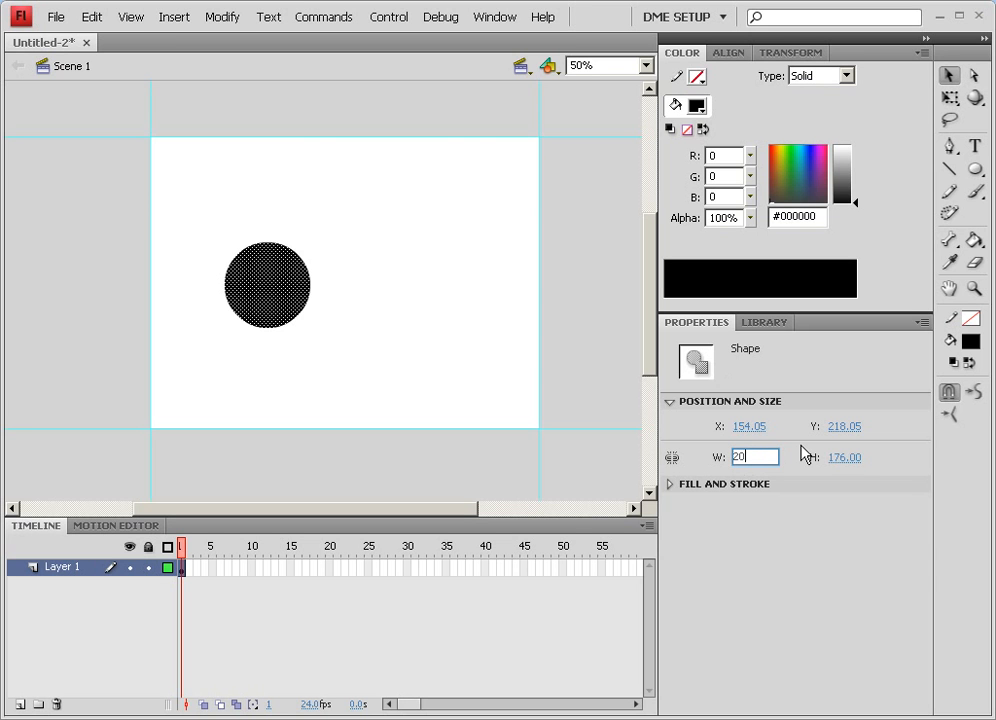
pyautogui.click(848, 458)
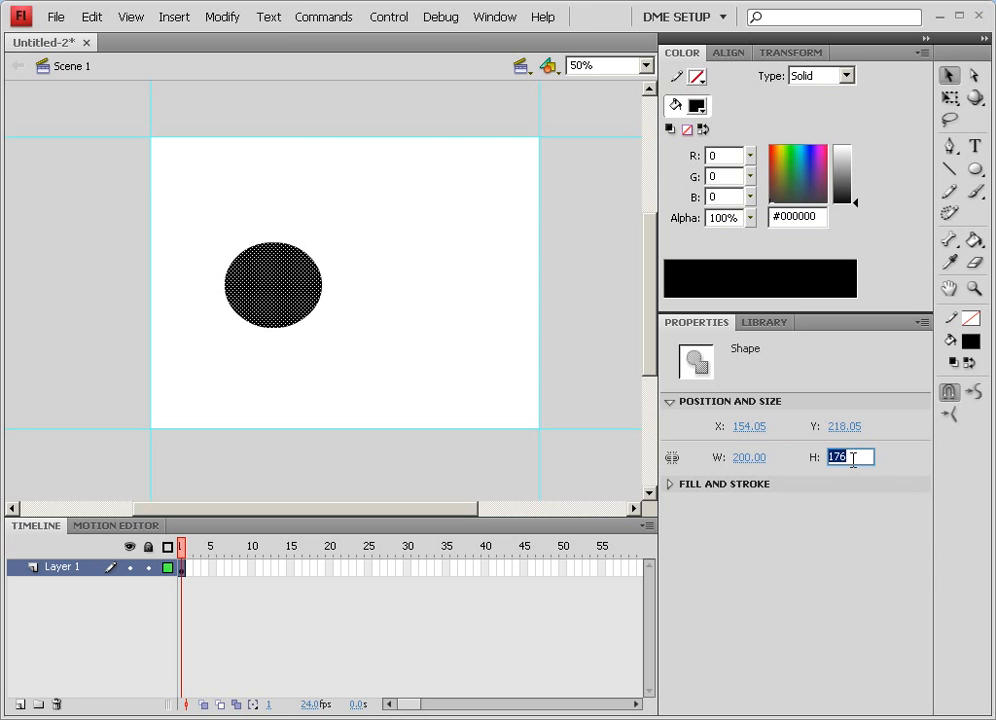
pyautogui.write('200')
pyautogui.press('Return')
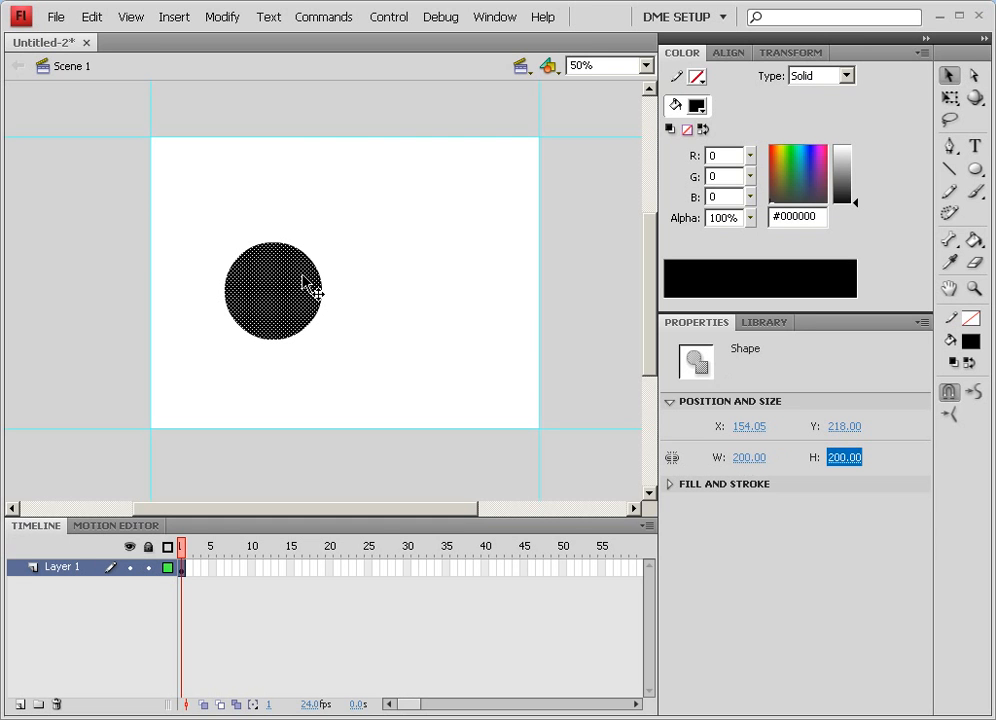
pyautogui.click(670, 488)
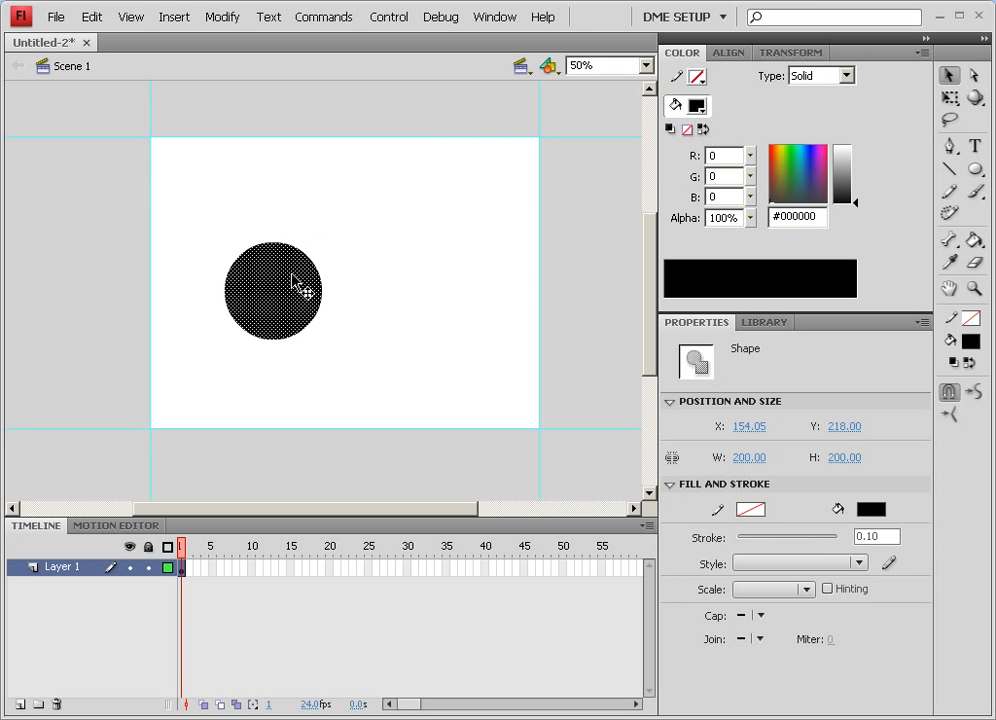
# - Convert the circle into a Movie Clip symbol named "original circle" in the document's library
pyautogui.click(744, 323)
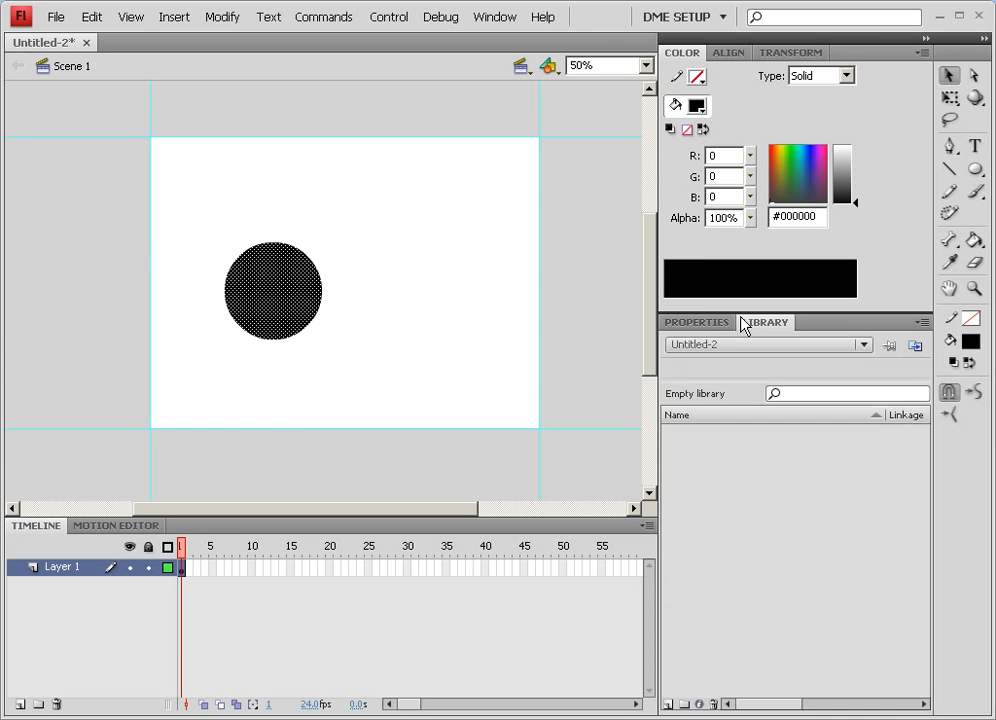
pyautogui.rightClick(276, 307)
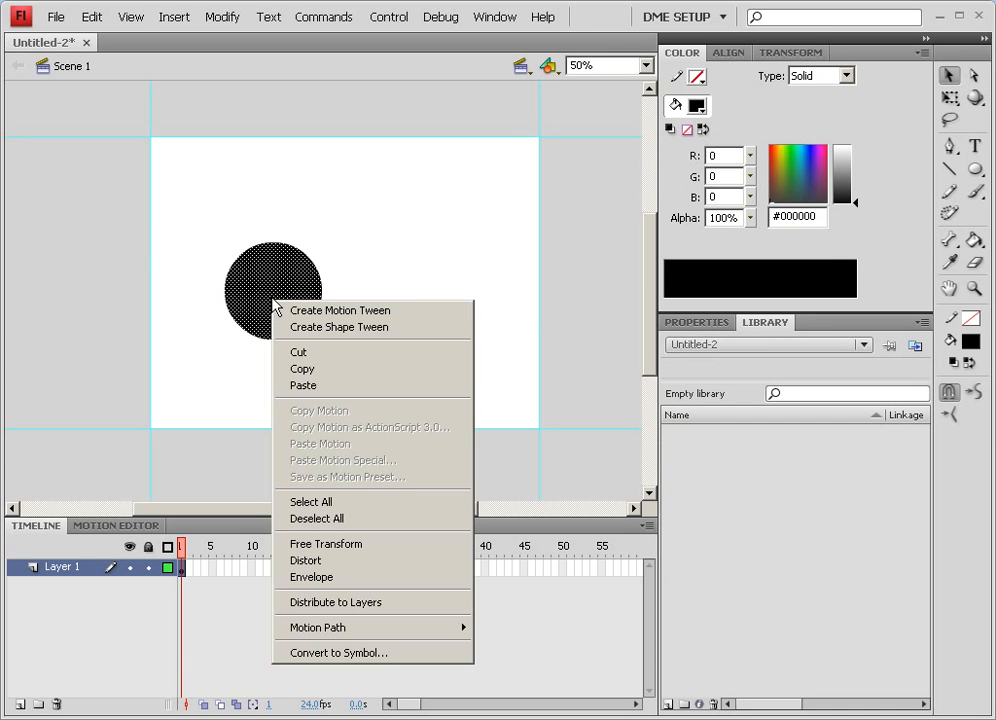
pyautogui.click(340, 653)
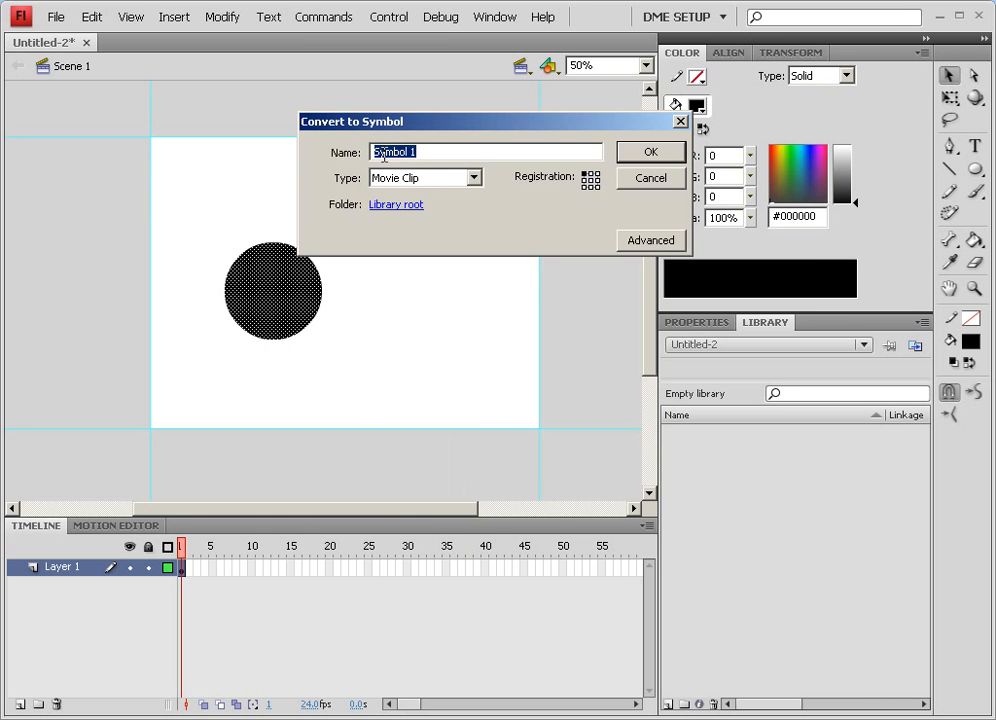
pyautogui.write('original circle')
pyautogui.click(642, 151)
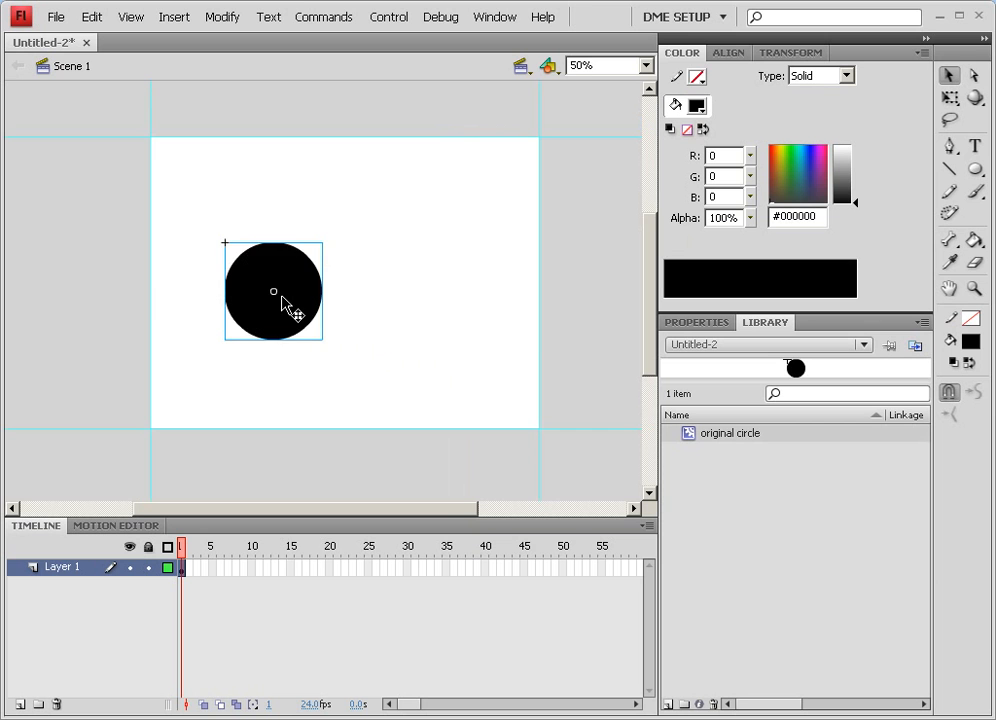
# - Move the circle so that it overlaps the stage's left edge, just above the bottom-left corner
pyautogui.moveTo(282, 305); pyautogui.dragTo(268, 325)
pyautogui.moveTo(281, 318); pyautogui.dragTo(198, 421)
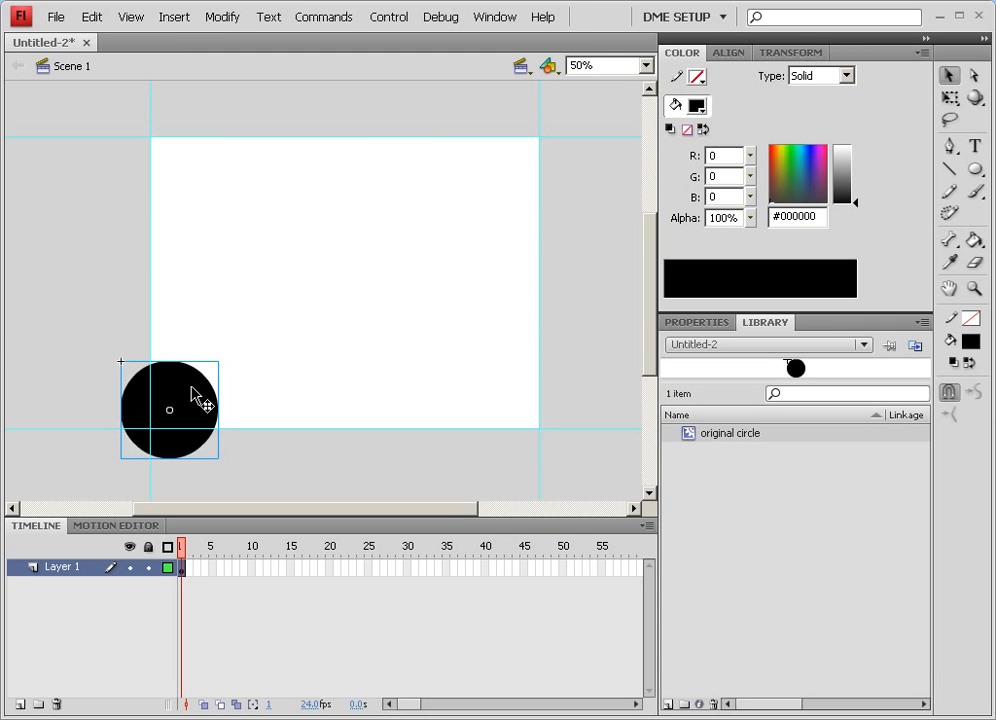
pyautogui.moveTo(191, 390); pyautogui.dragTo(195, 349)
# - Hide the guides and enlarge the circle with Free Transform into a wide ellipse extending past the stage's lower-left corner
pyautogui.rightClick(463, 306)
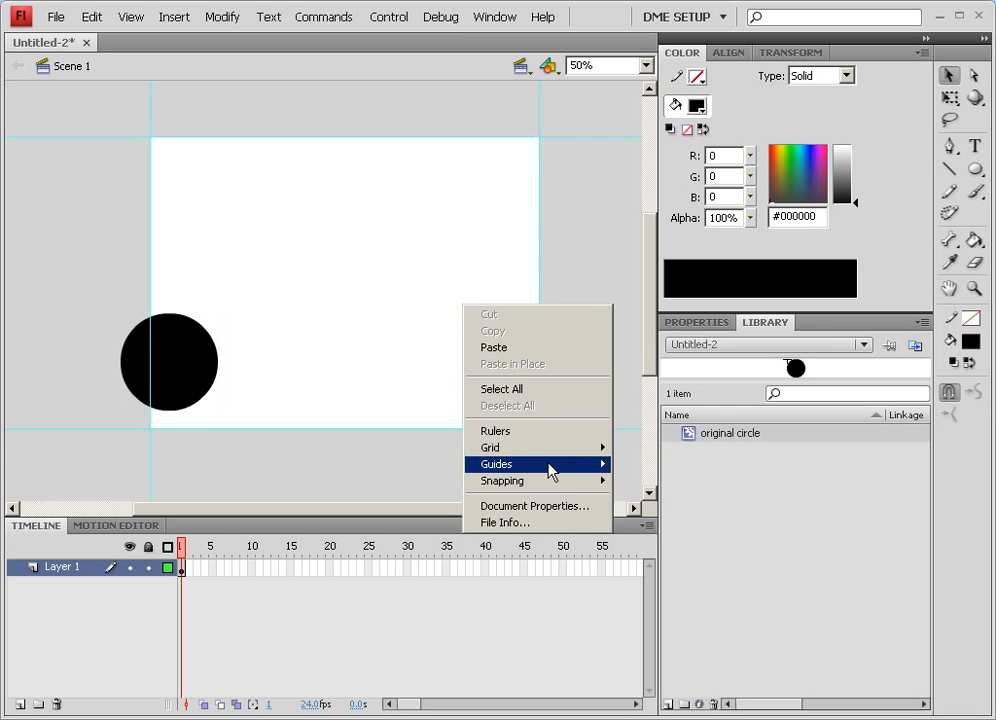
pyautogui.moveTo(553, 465)
pyautogui.click(640, 465)
pyautogui.moveTo(190, 356); pyautogui.dragTo(384, 241)
pyautogui.press('q')
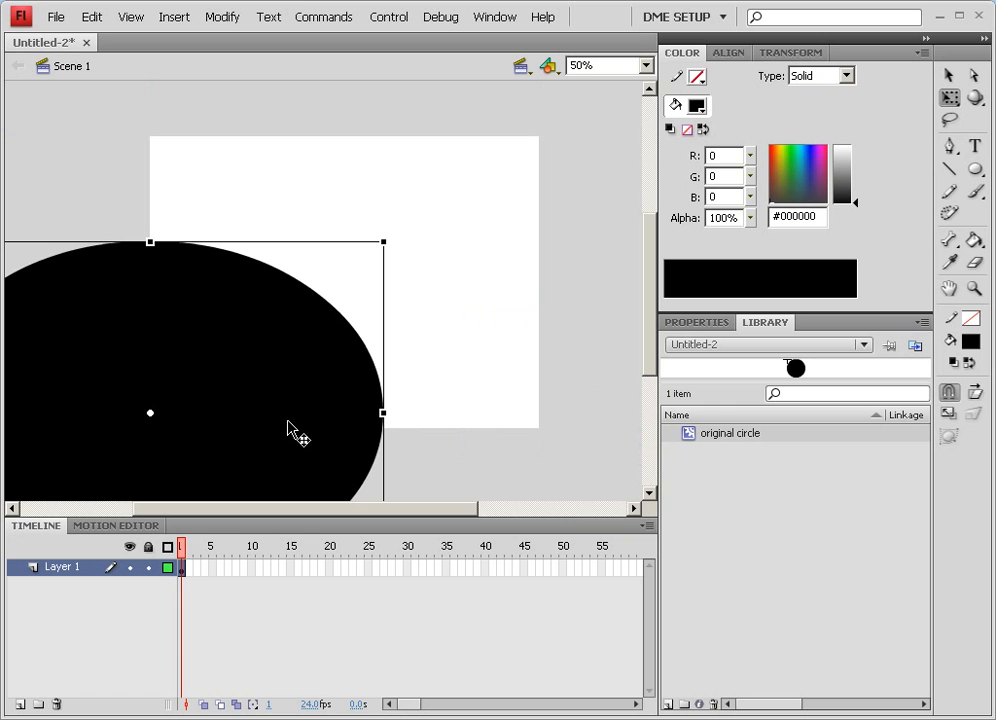
# - Deselect the ellipse and show the guides around the stage again
pyautogui.click(431, 383)
pyautogui.rightClick(433, 385)
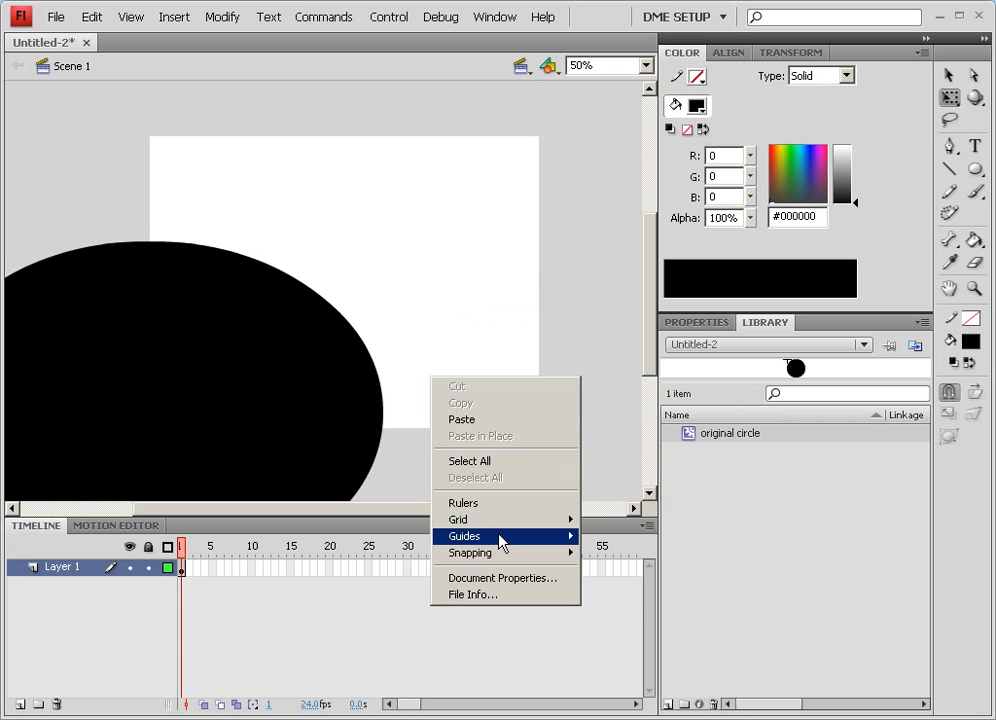
pyautogui.moveTo(505, 538)
pyautogui.click(660, 538)
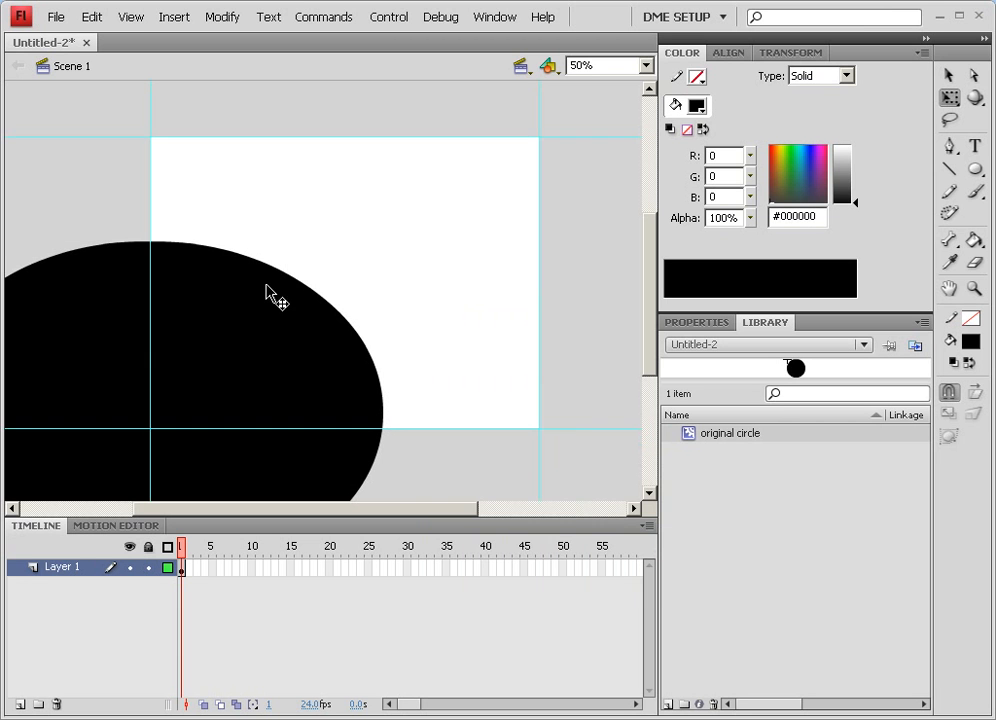
# - Scale the ellipse to about 416 x 320 px and place it over the stage's bottom-left corner at about X -84, Y 370
pyautogui.moveTo(261, 350); pyautogui.dragTo(249, 339)
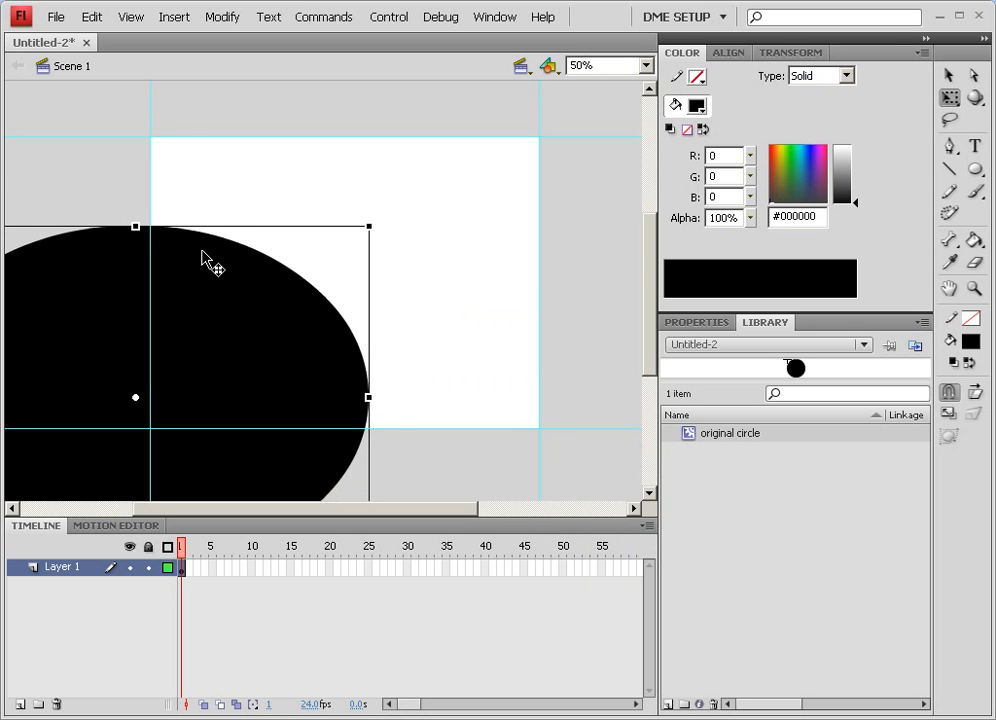
pyautogui.moveTo(212, 264); pyautogui.dragTo(355, 224)
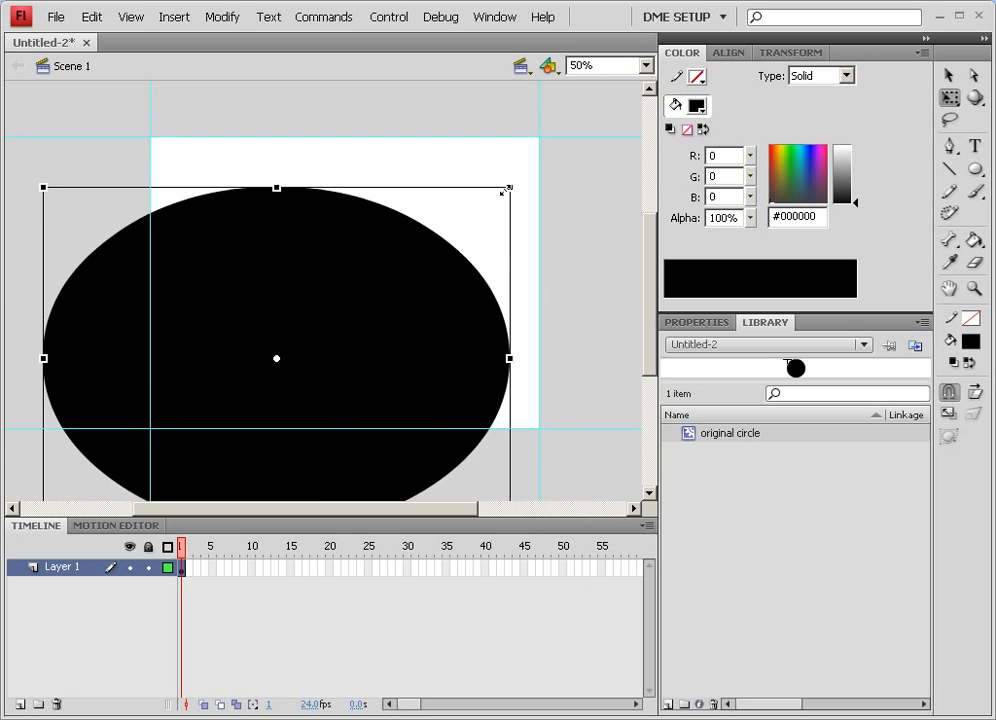
pyautogui.moveTo(512, 188); pyautogui.dragTo(380, 281)
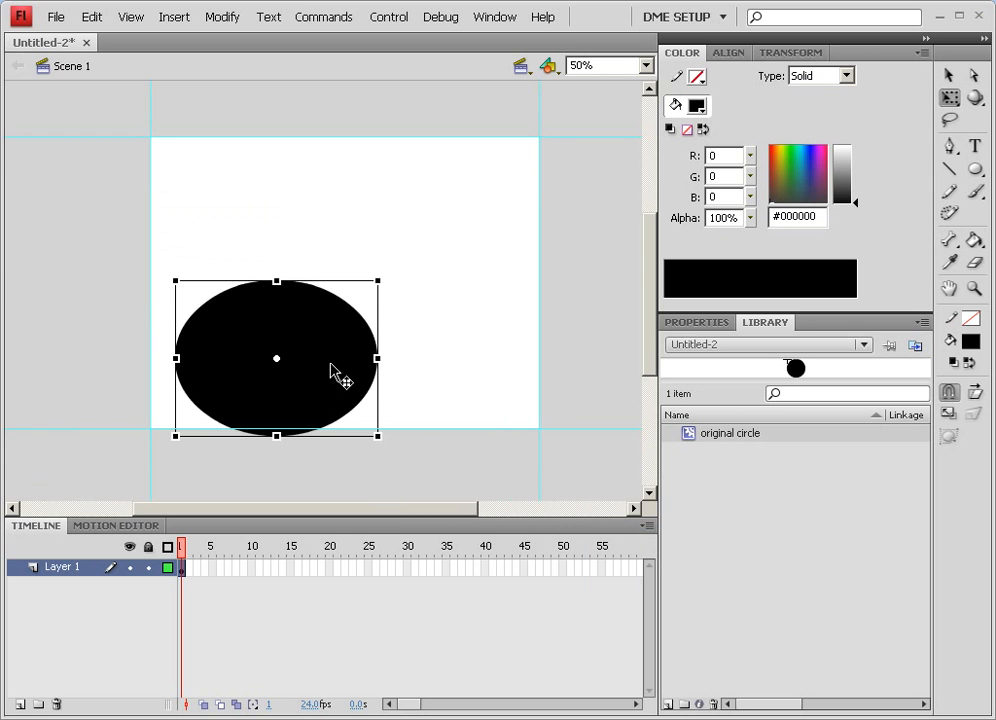
pyautogui.moveTo(331, 367); pyautogui.dragTo(261, 396)
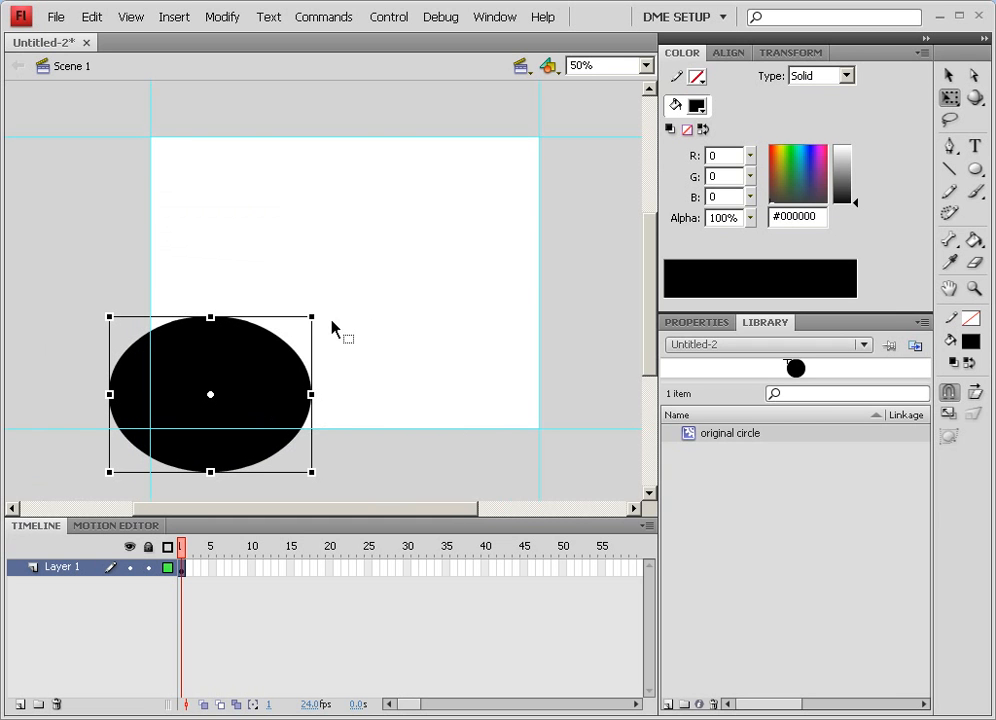
# - Apply a Tint color effect to the ellipse in green (0, 153, 0) at 100%
pyautogui.click(715, 325)
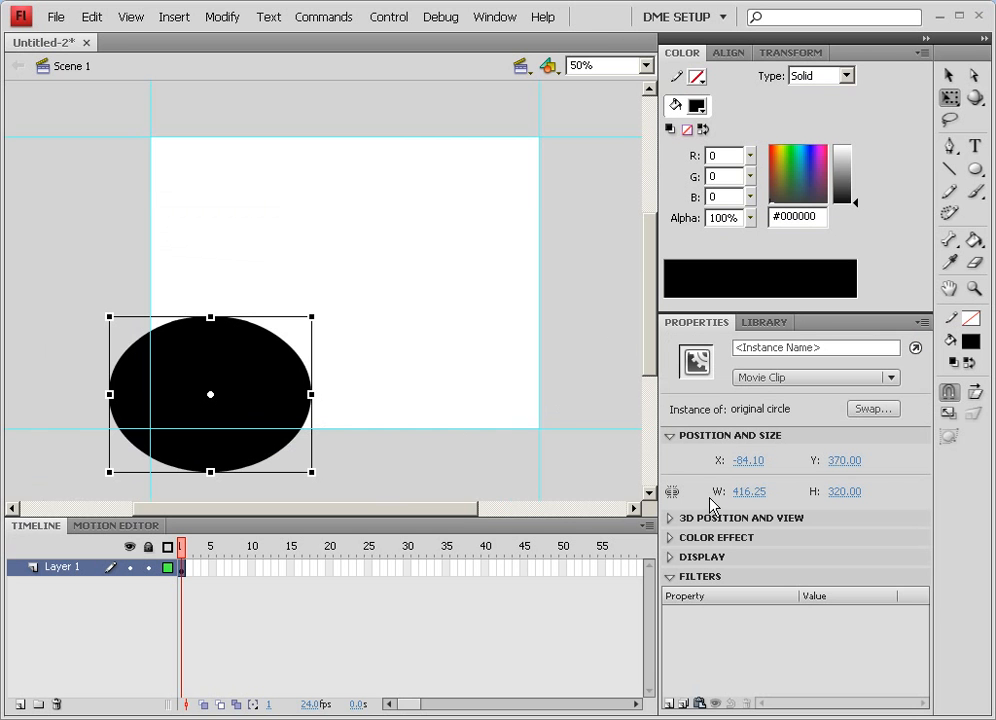
pyautogui.click(670, 540)
pyautogui.click(760, 561)
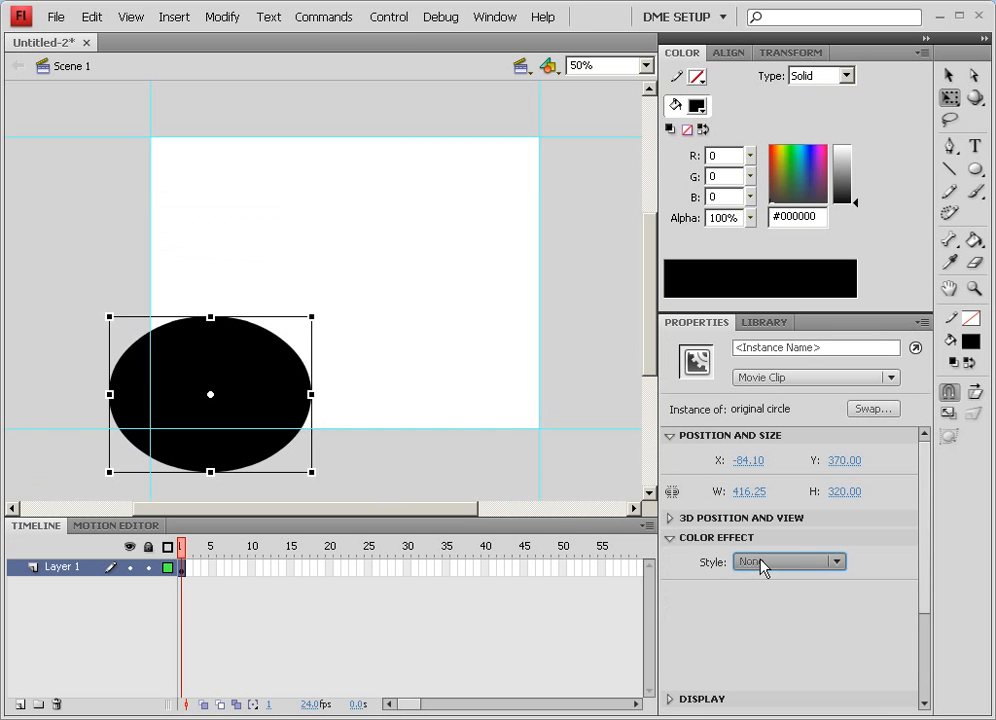
pyautogui.click(763, 616)
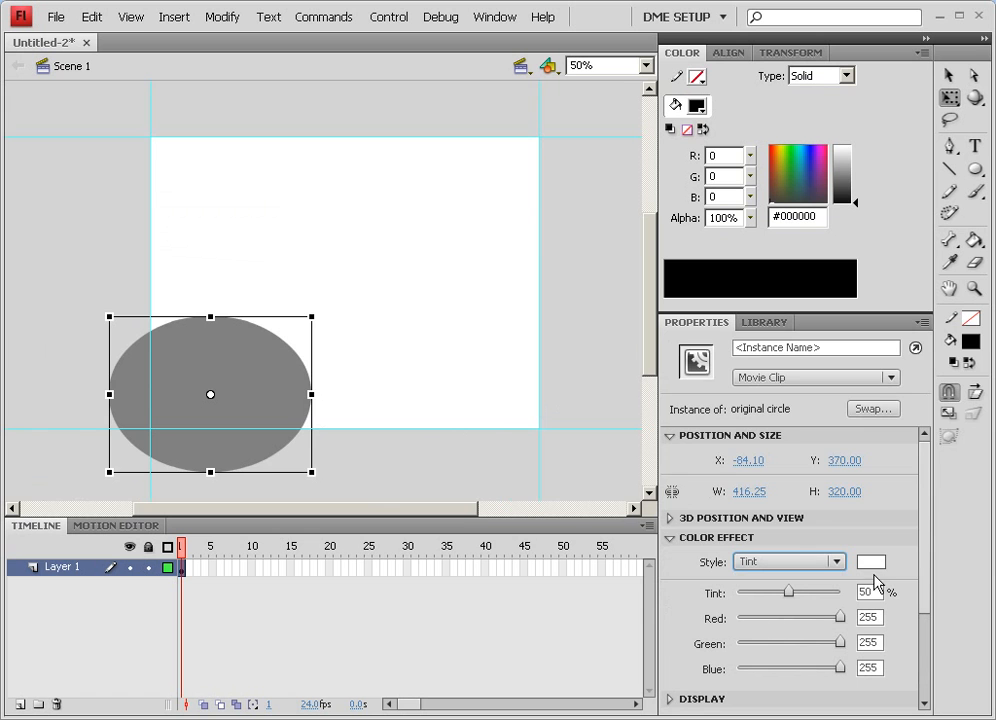
pyautogui.click(870, 562)
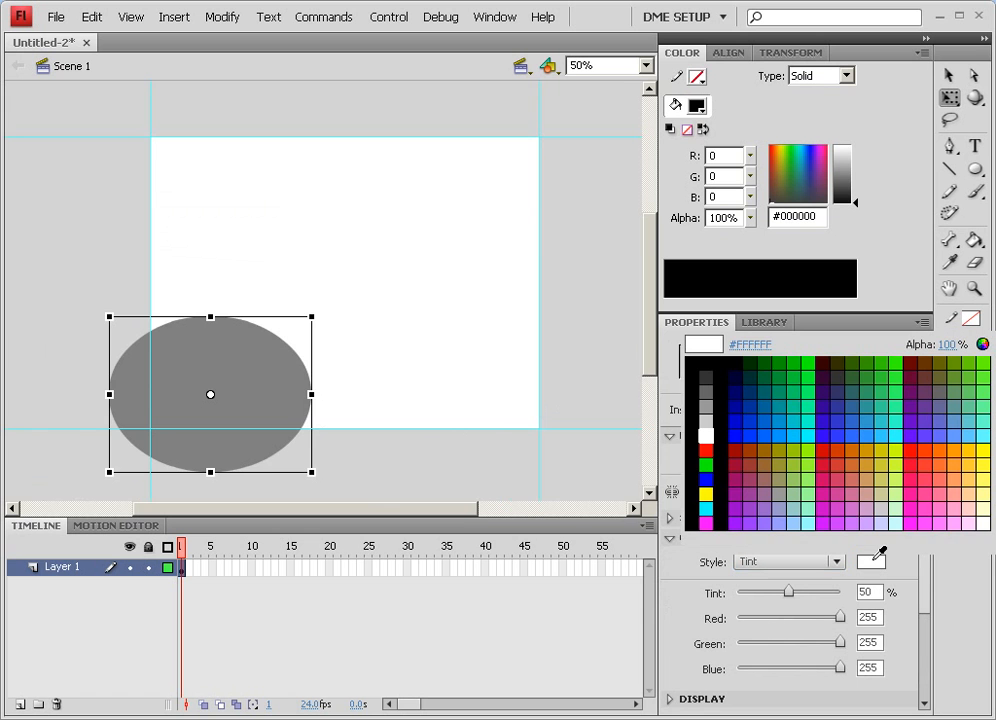
pyautogui.click(788, 357)
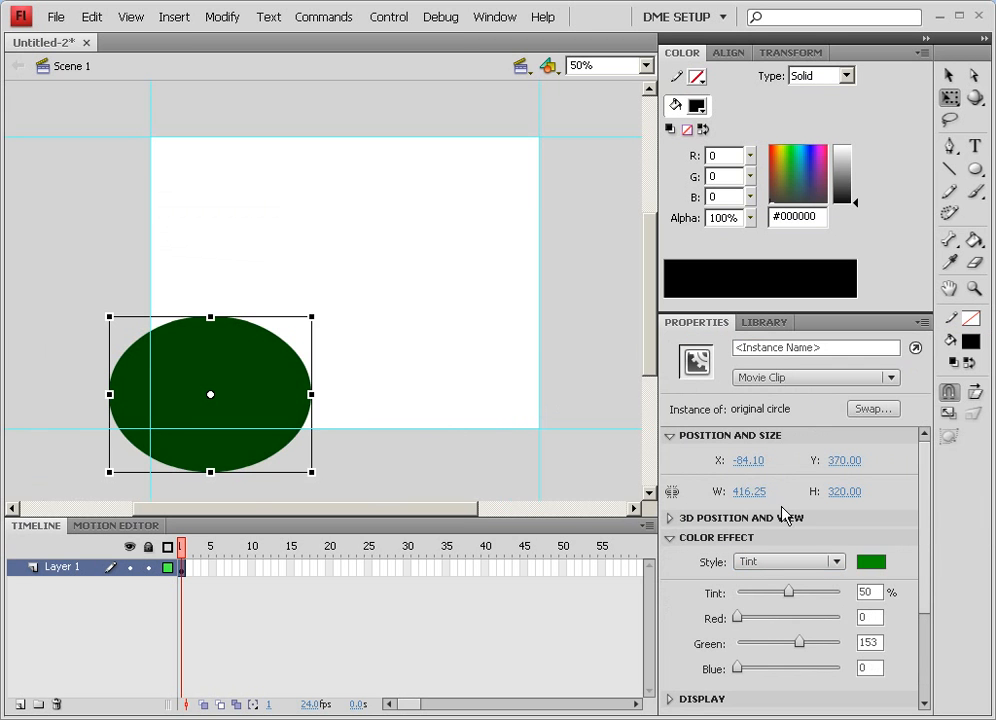
pyautogui.moveTo(786, 593); pyautogui.dragTo(885, 600)
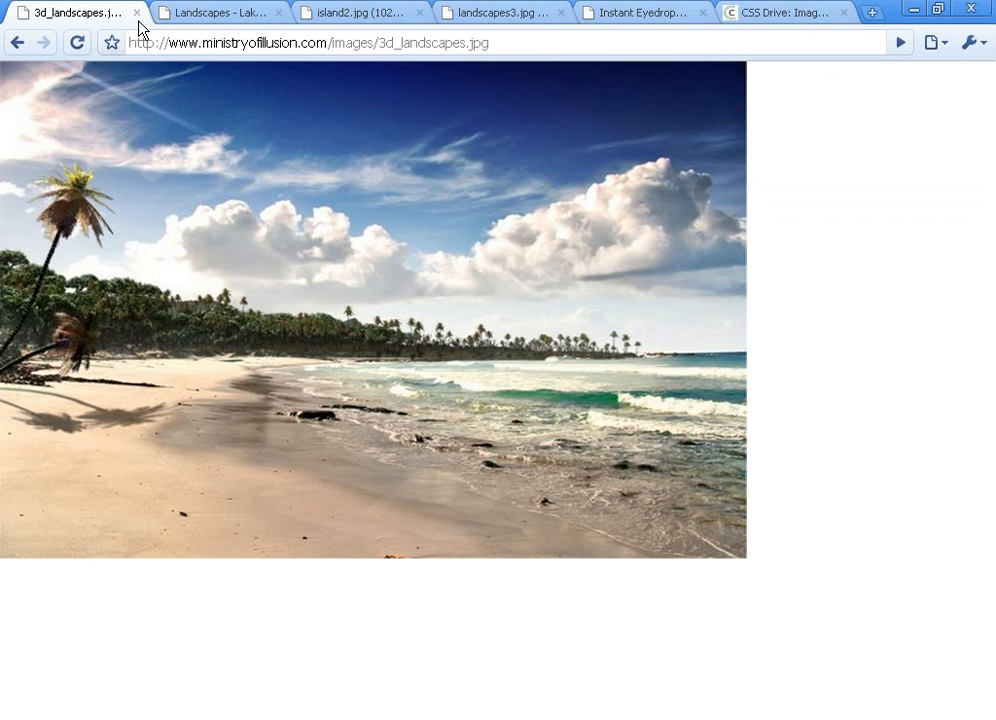
# - In the browser, look through the open landscape photos and copy the beach image 3d_landscapes.jpg
pyautogui.click(216, 25)
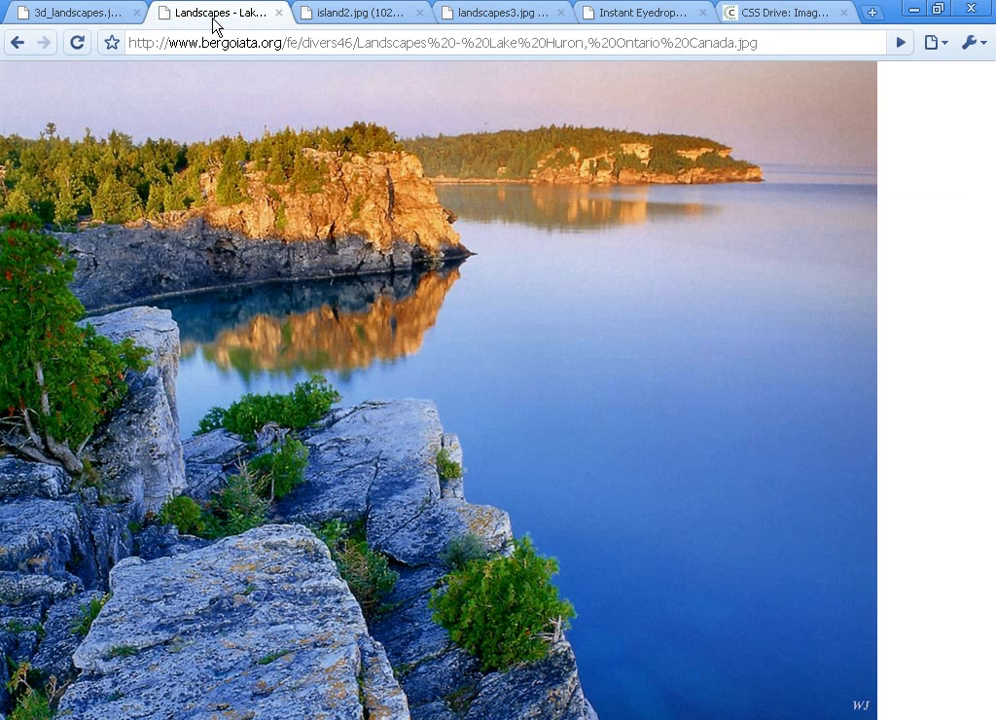
pyautogui.click(349, 25)
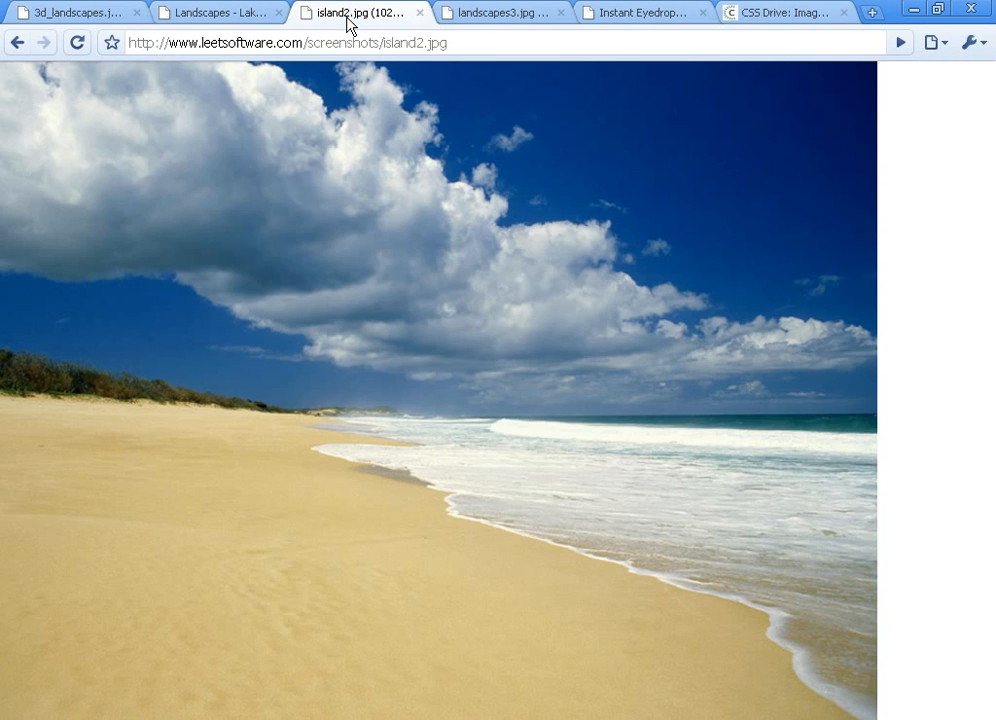
pyautogui.click(516, 25)
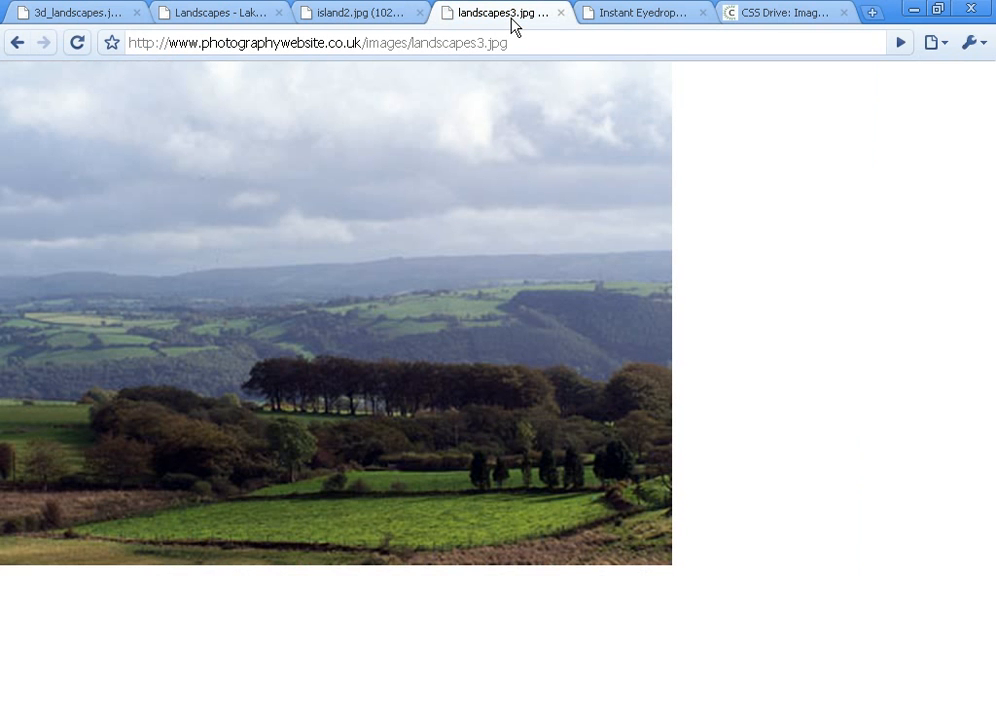
pyautogui.click(100, 15)
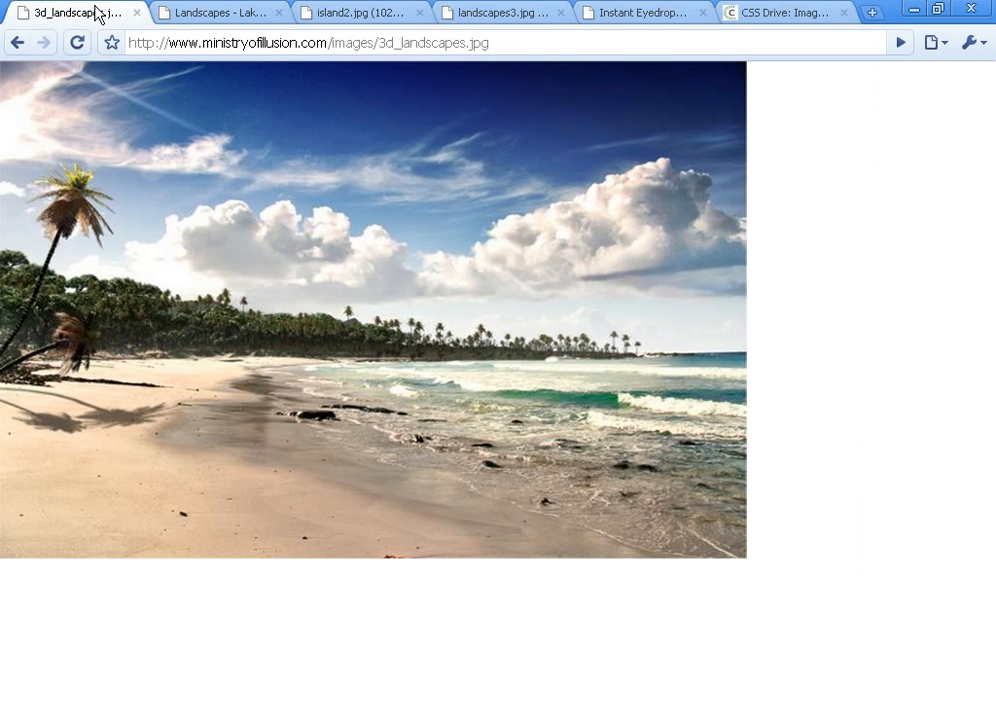
pyautogui.rightClick(422, 264)
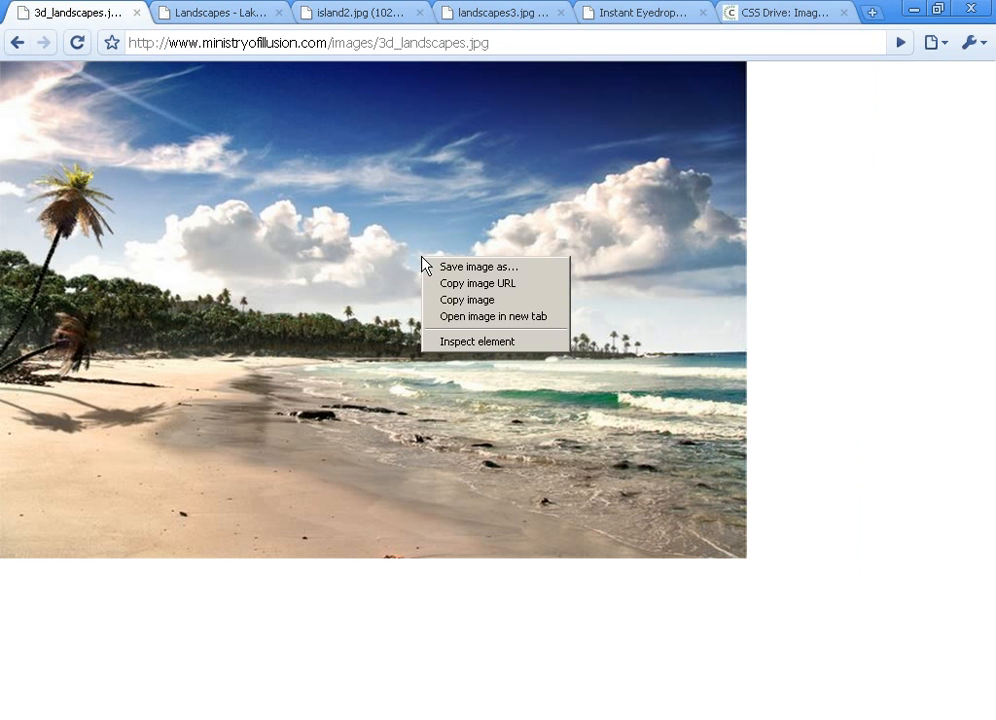
pyautogui.click(467, 318)
# - Switch back to Flash, paste the beach image and place it on the upper part of the stage at about X 85, Y 17
pyautogui.hotkey('alt', 'Tab')
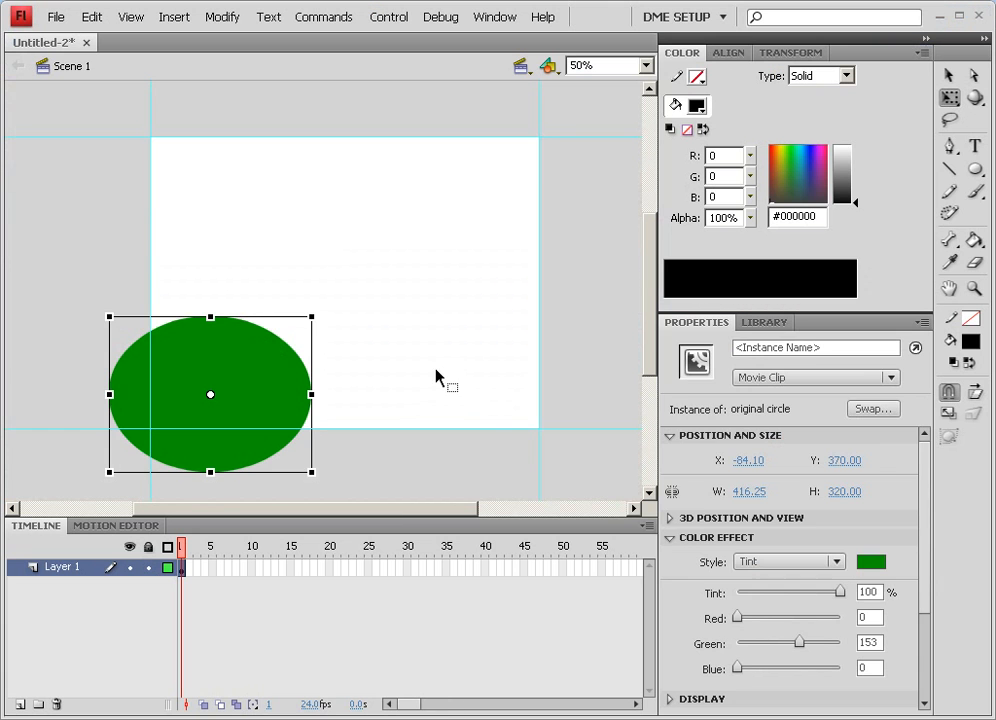
pyautogui.click(422, 342)
pyautogui.hotkey('ctrl', 'v')
pyautogui.moveTo(430, 333); pyautogui.dragTo(449, 278)
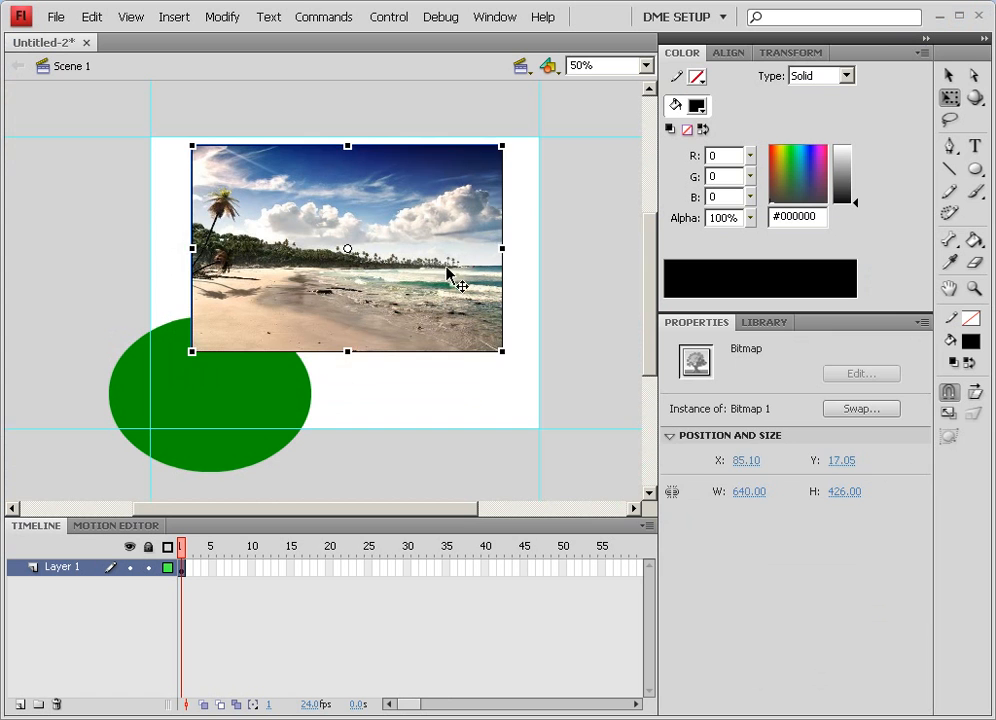
pyautogui.click(578, 289)
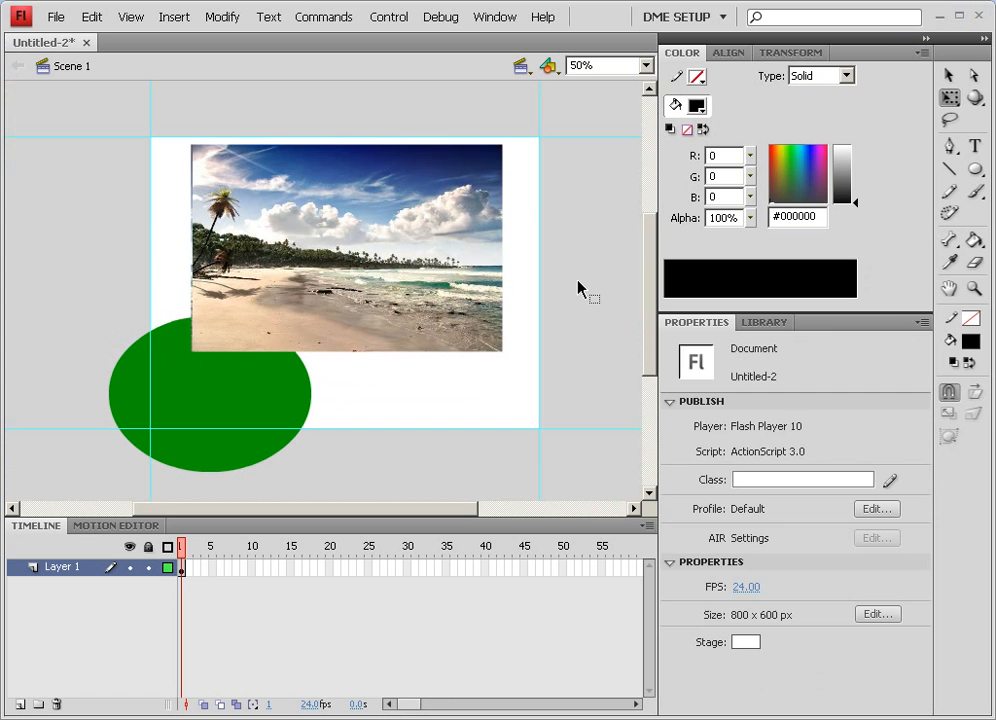
# - Draw a small black strokeless rectangle above the stage and delete the surplus pieces, keeping a near-square about 34 x 31 px
pyautogui.click(974, 172)
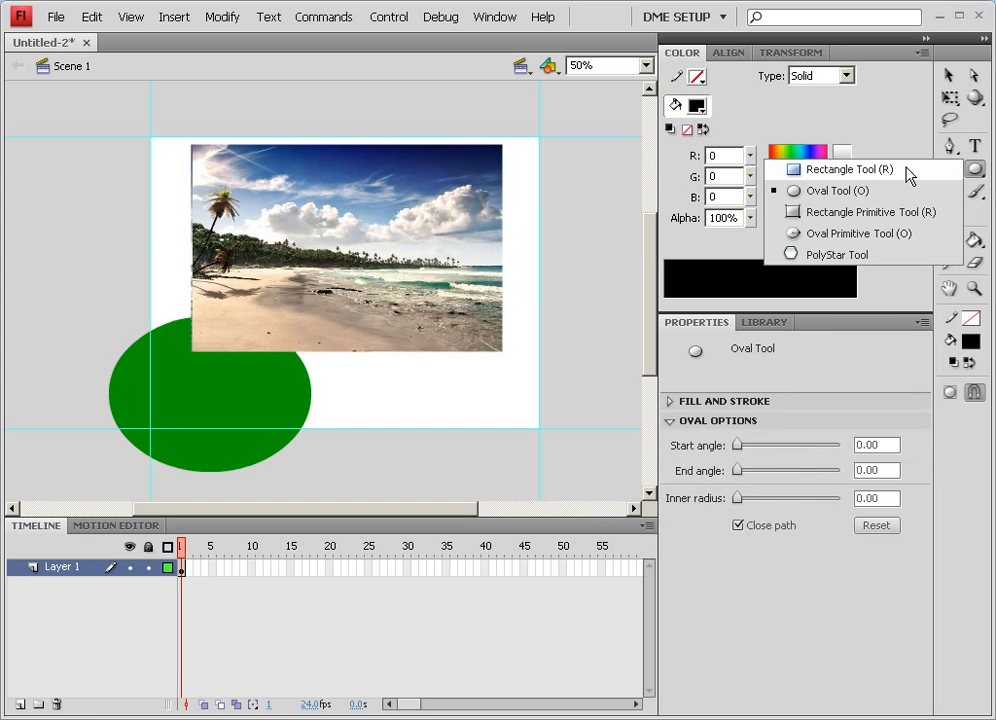
pyautogui.click(835, 172)
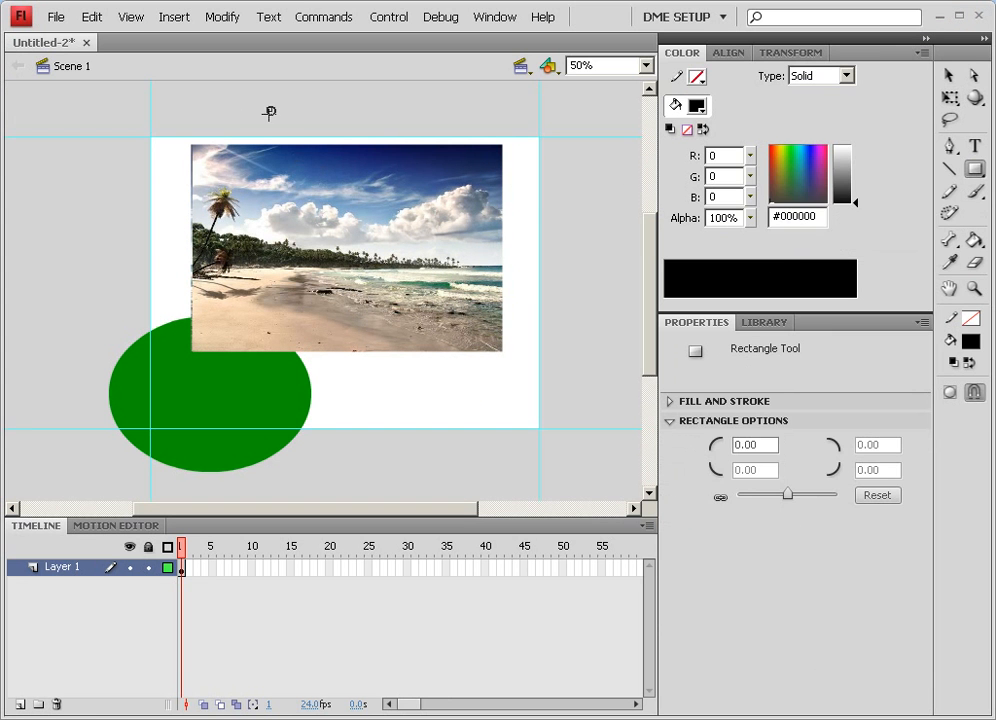
pyautogui.moveTo(269, 113)
pyautogui.mouseDown()
pyautogui.moveTo(310, 122)
pyautogui.moveTo(298, 124)
pyautogui.mouseUp()
pyautogui.click(953, 75)
pyautogui.click(296, 103)
pyautogui.press('Delete')
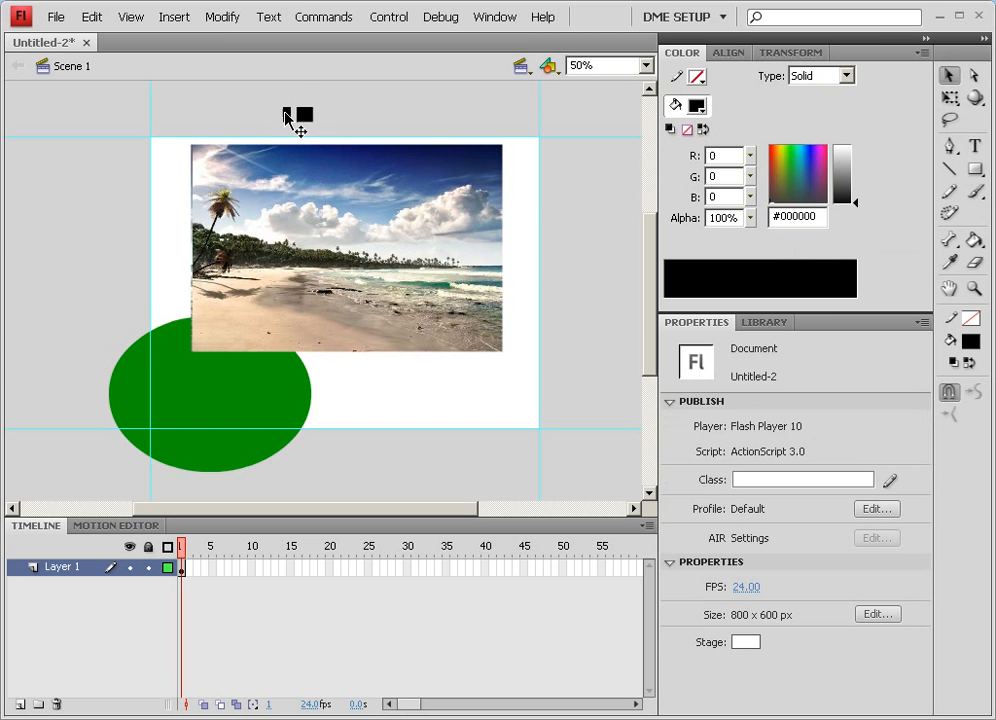
pyautogui.click(281, 117)
pyautogui.press('Delete')
# - Duplicate the small black square into an evenly spaced row of four above the beach image
pyautogui.moveTo(313, 118); pyautogui.dragTo(378, 125)
pyautogui.click(402, 200)
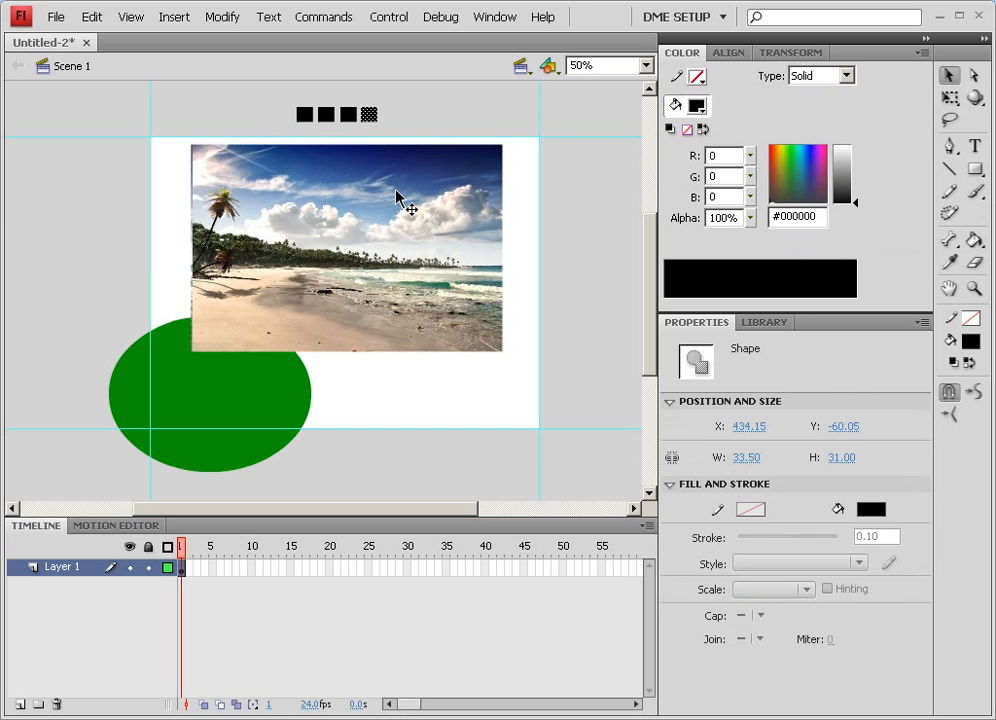
# - Sample the sky blue #84A8CA from the beach photo and fill the rightmost black square with it
pyautogui.click(955, 265)
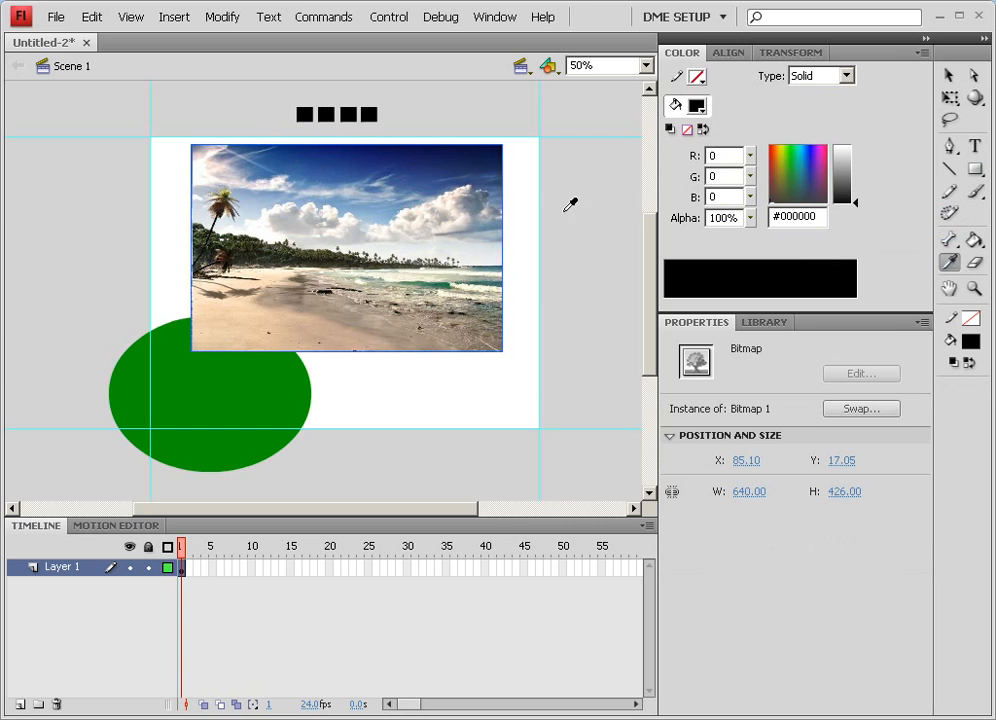
pyautogui.click(389, 200)
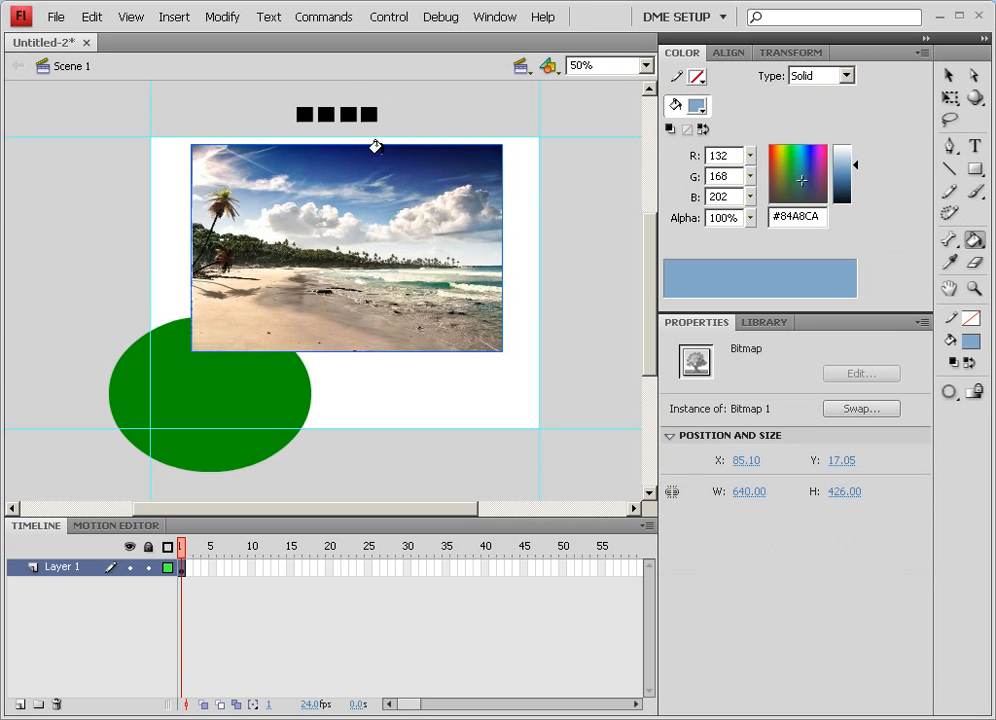
pyautogui.click(363, 112)
pyautogui.press('alt')
pyautogui.press('alt')
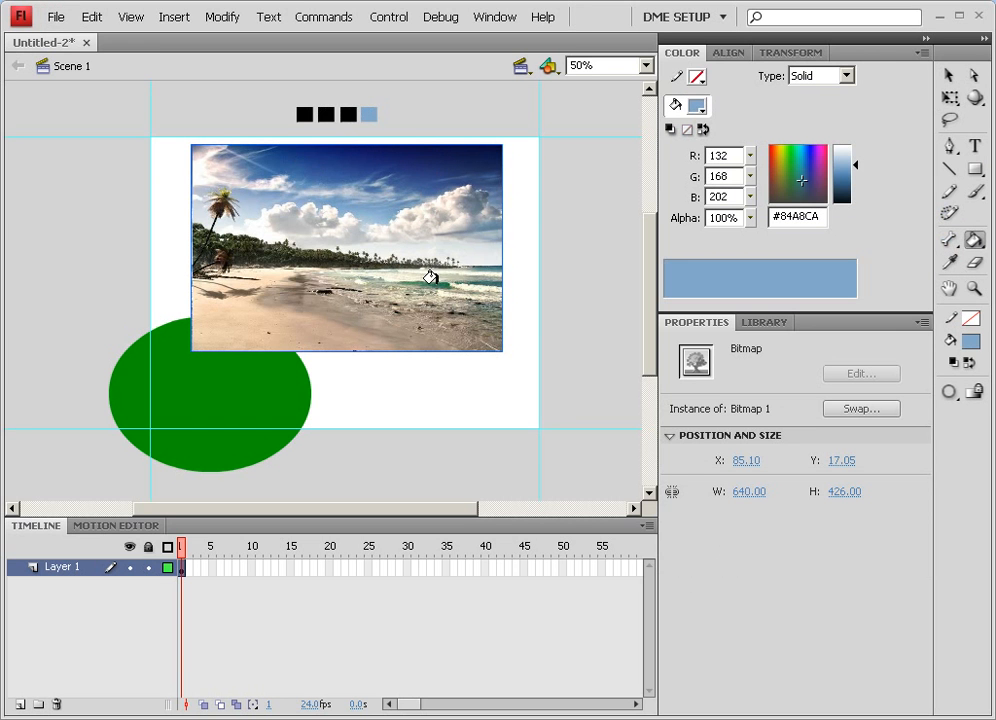
# - Sample the wave green #16754D from the beach photo and fill the third square in the row with it
pyautogui.click(948, 262)
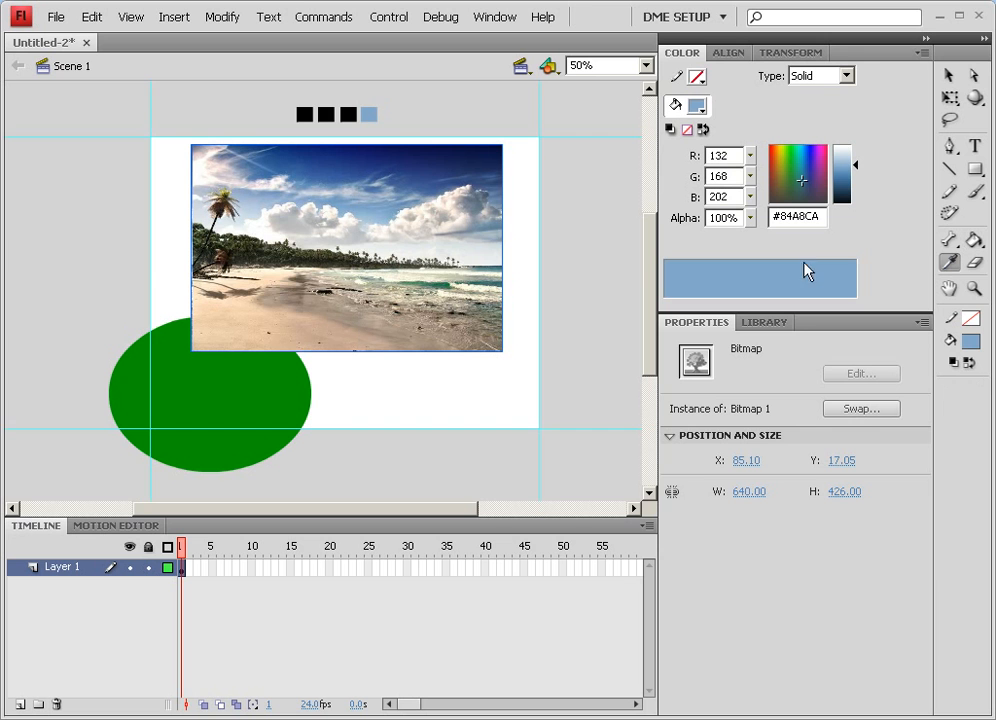
pyautogui.click(445, 285)
pyautogui.click(348, 113)
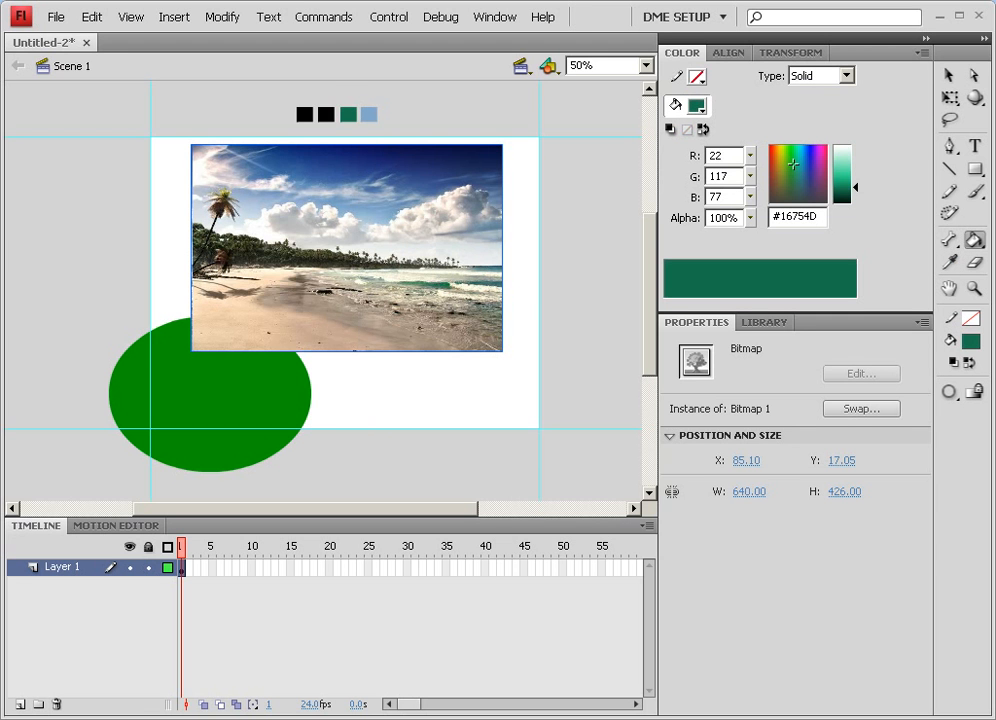
# - Switch to the browser, open the Instant Eyedropper page and set the tool's options to 7x7 pixels resolution and HTML color format
pyautogui.hotkey('alt', 'Tab')
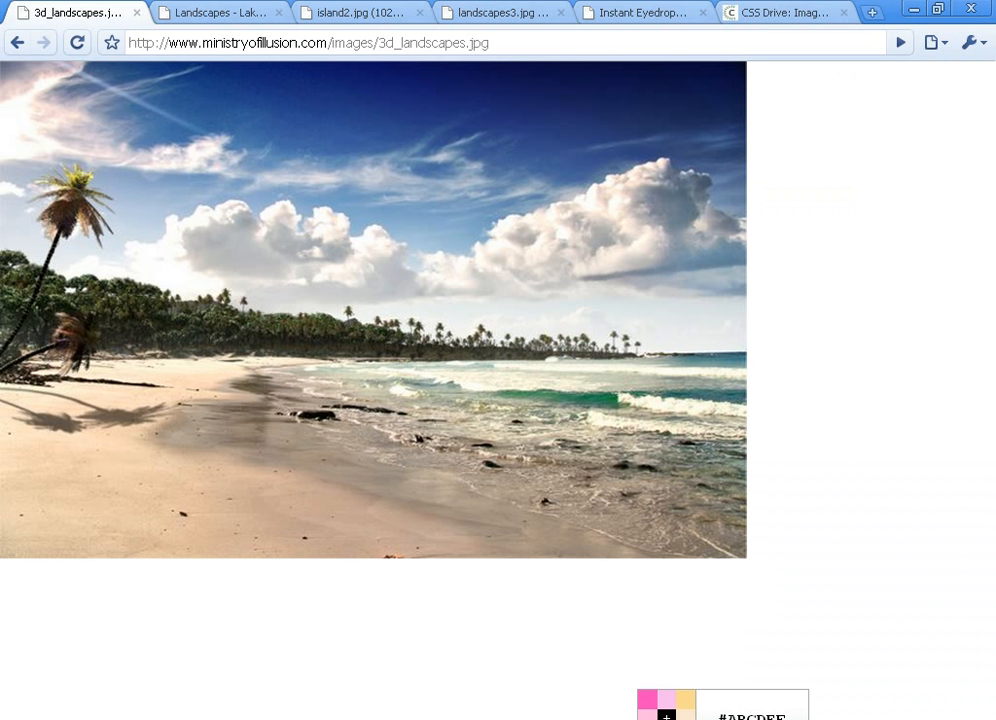
pyautogui.rightClick(838, 719)
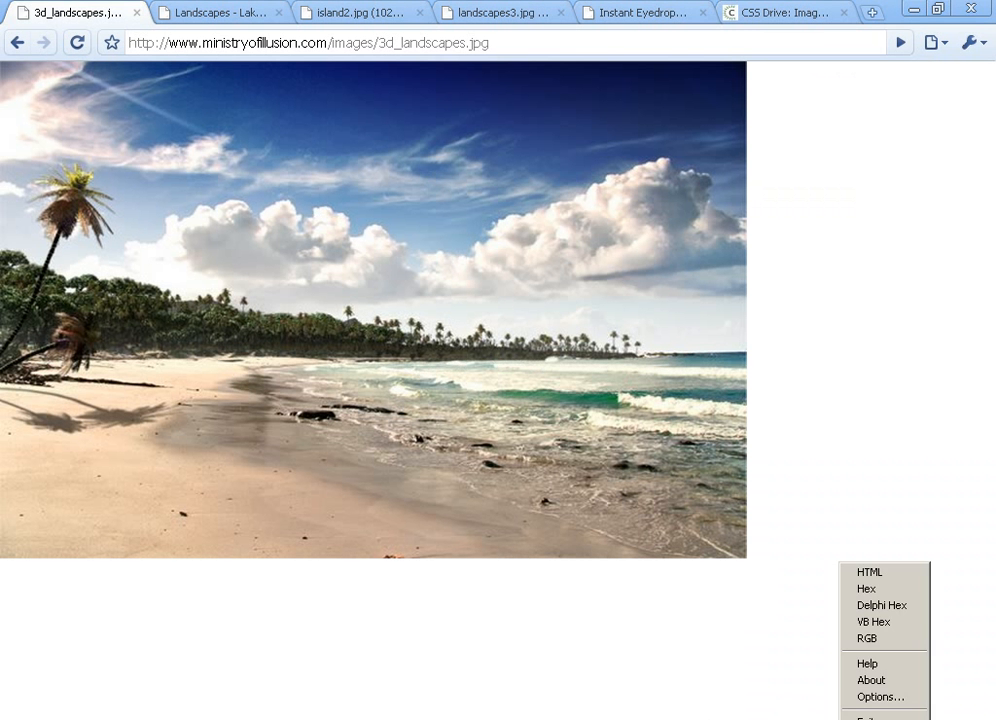
pyautogui.click(655, 15)
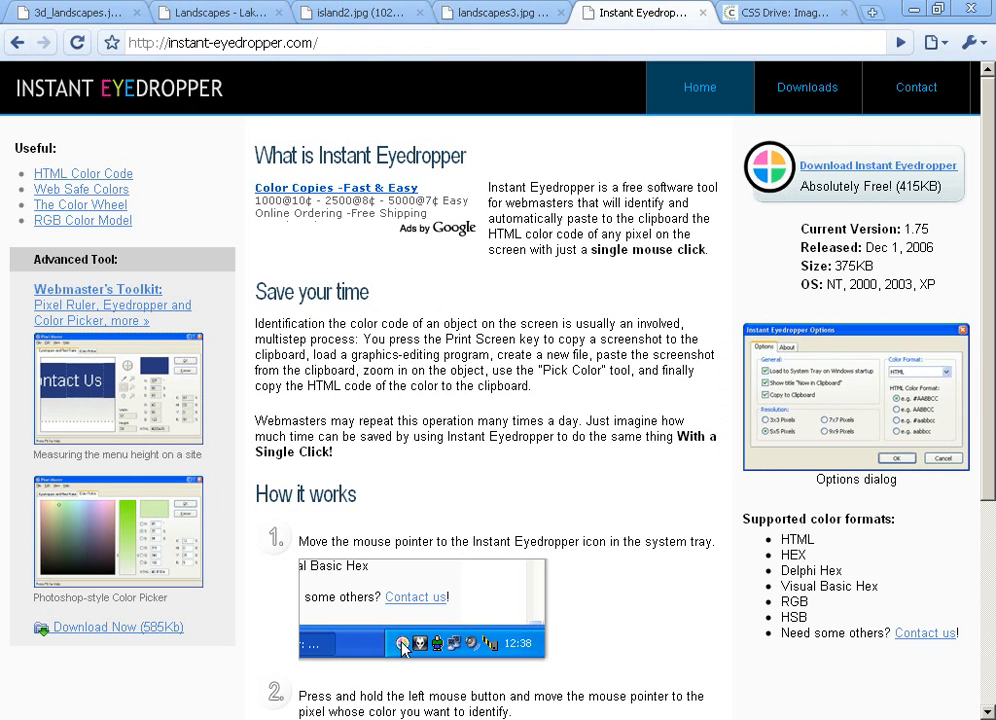
pyautogui.rightClick(845, 719)
pyautogui.click(865, 692)
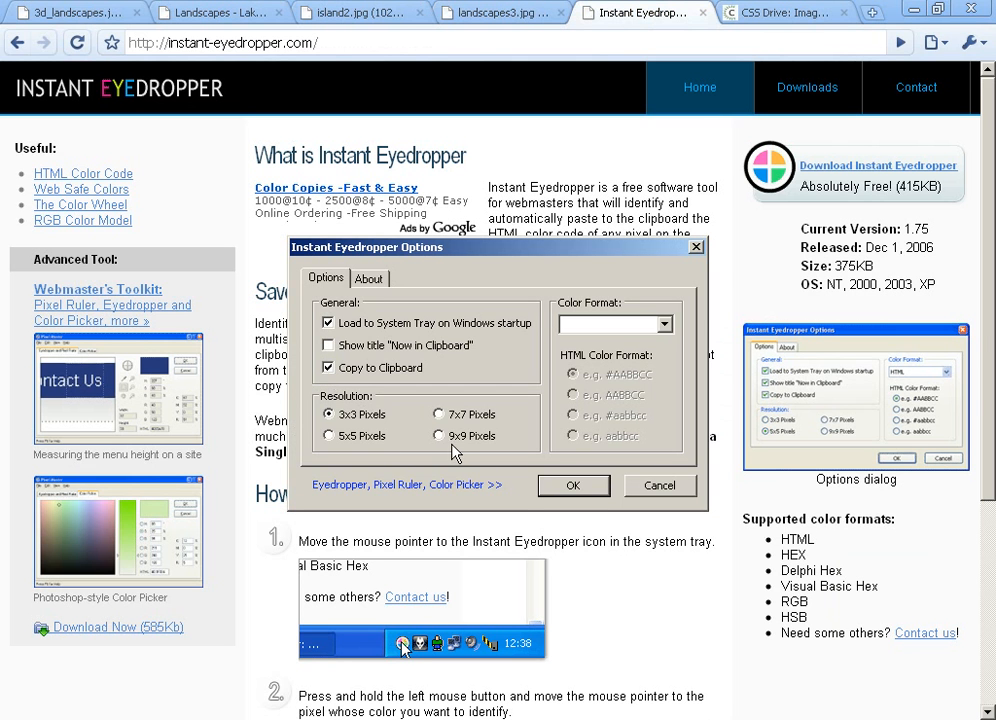
pyautogui.click(440, 414)
pyautogui.click(664, 324)
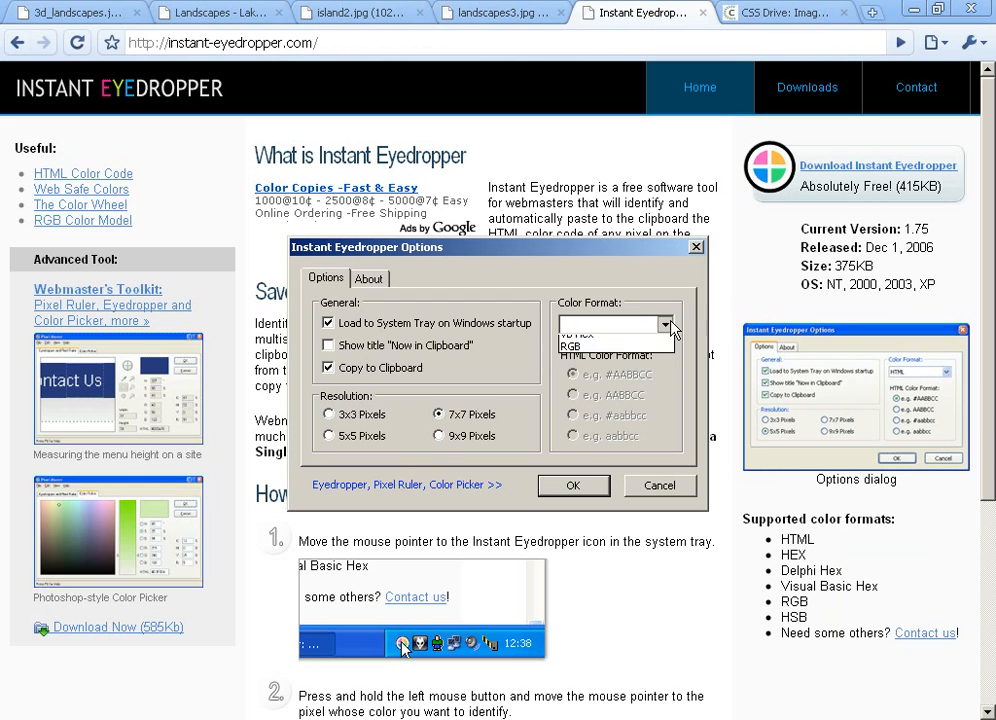
pyautogui.click(579, 344)
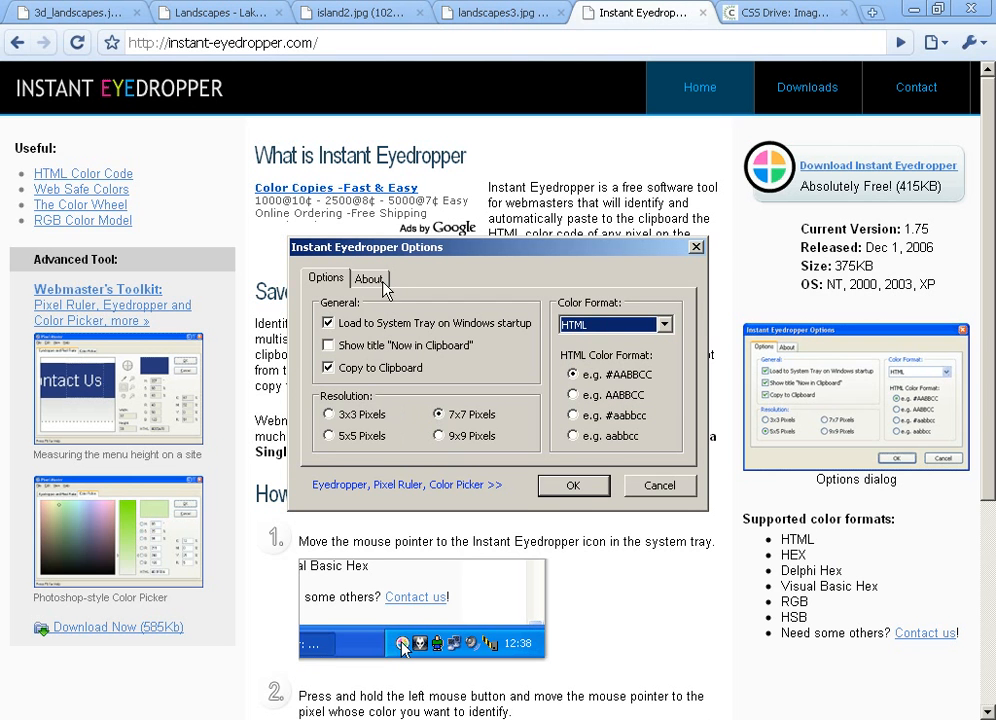
pyautogui.click(586, 494)
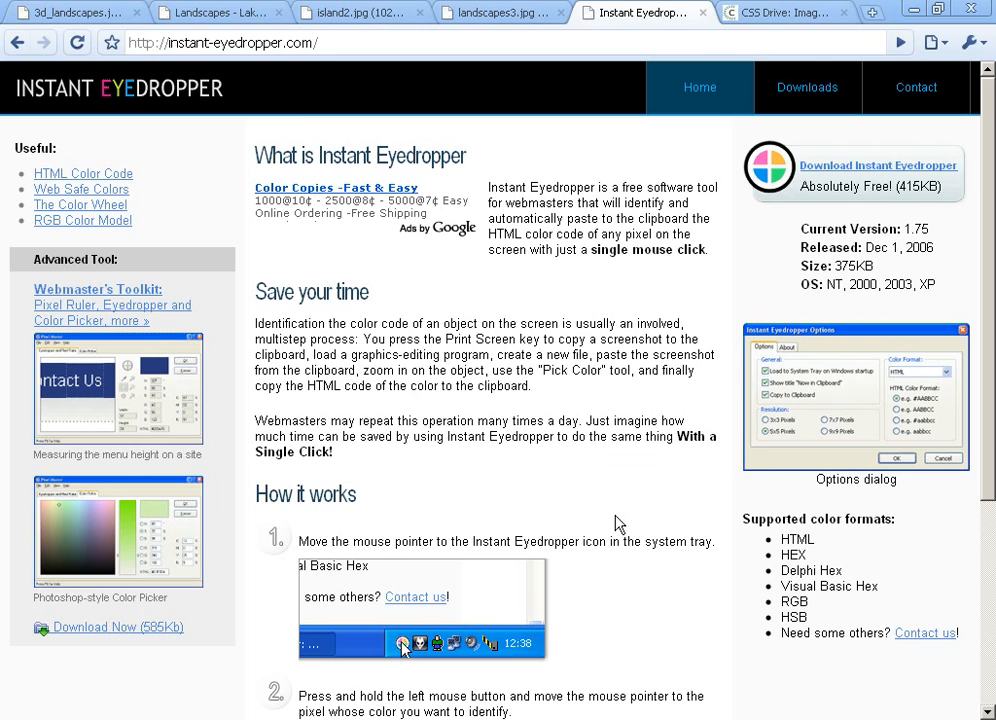
# - Pick the light blue of the water in the Lake Huron photo, then switch to Flash and recolor the rightmost square to #9FB4E1
pyautogui.click(225, 16)
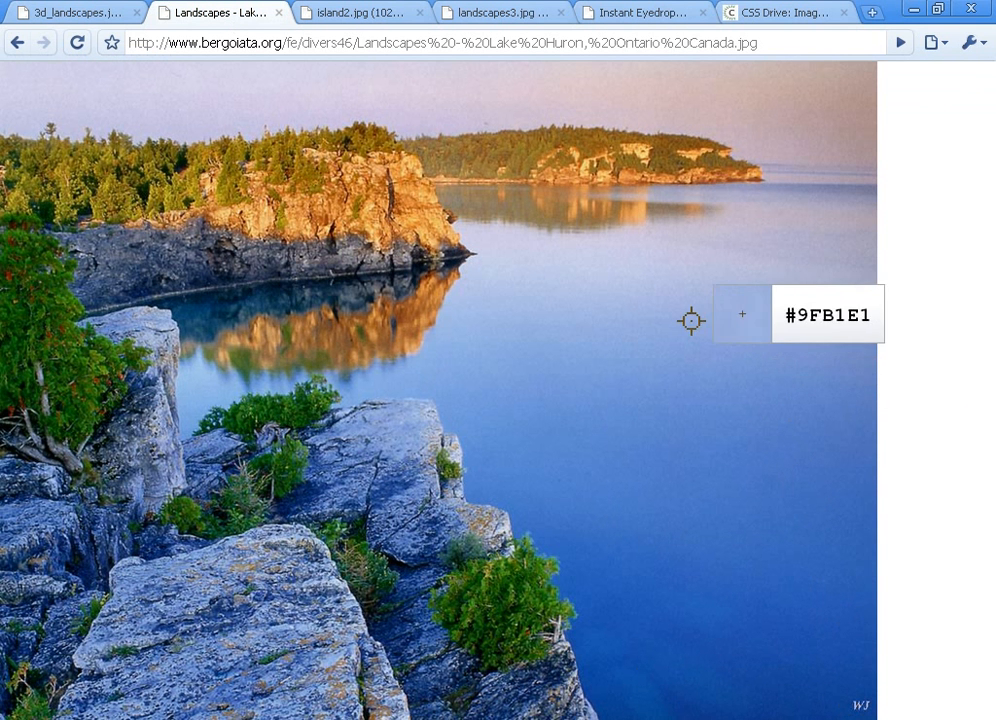
pyautogui.click(651, 318)
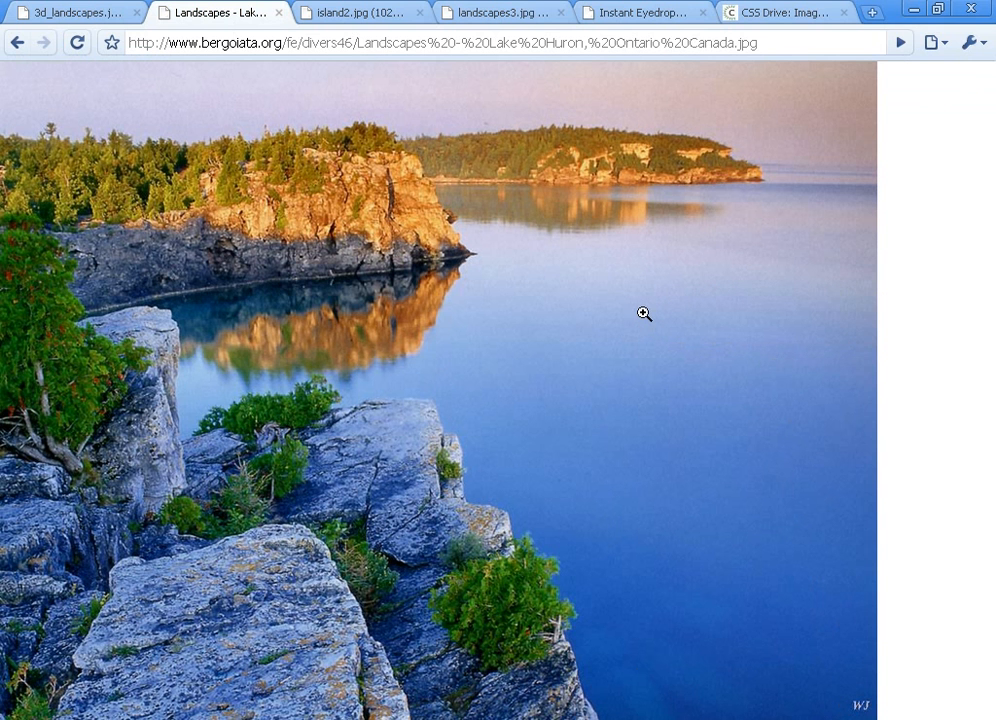
pyautogui.hotkey('alt', 'Tab')
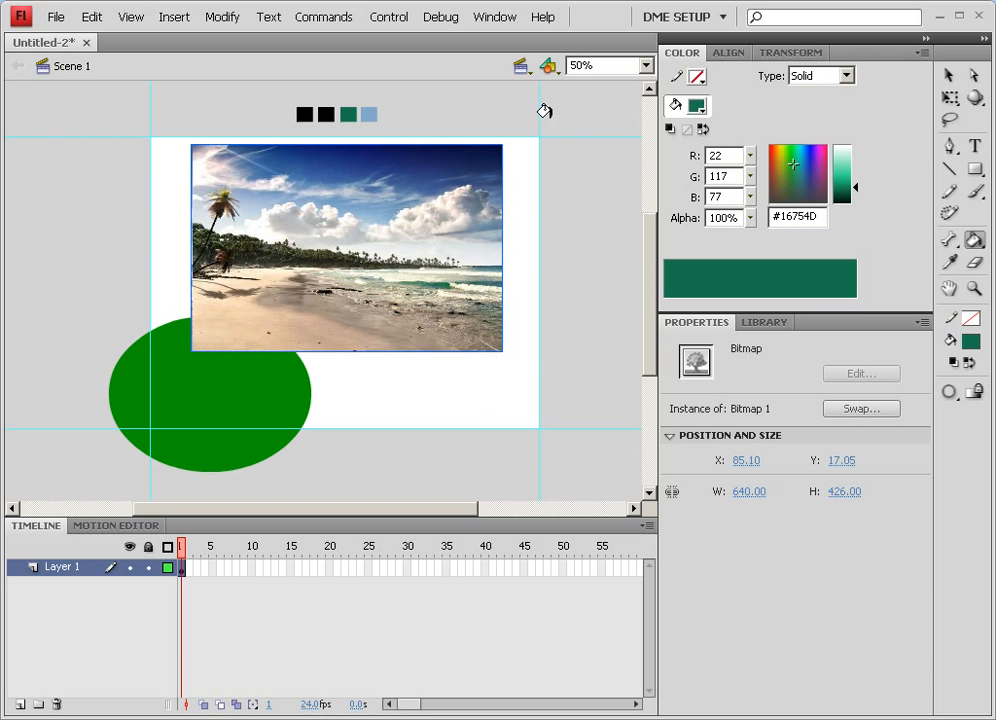
pyautogui.click(369, 116)
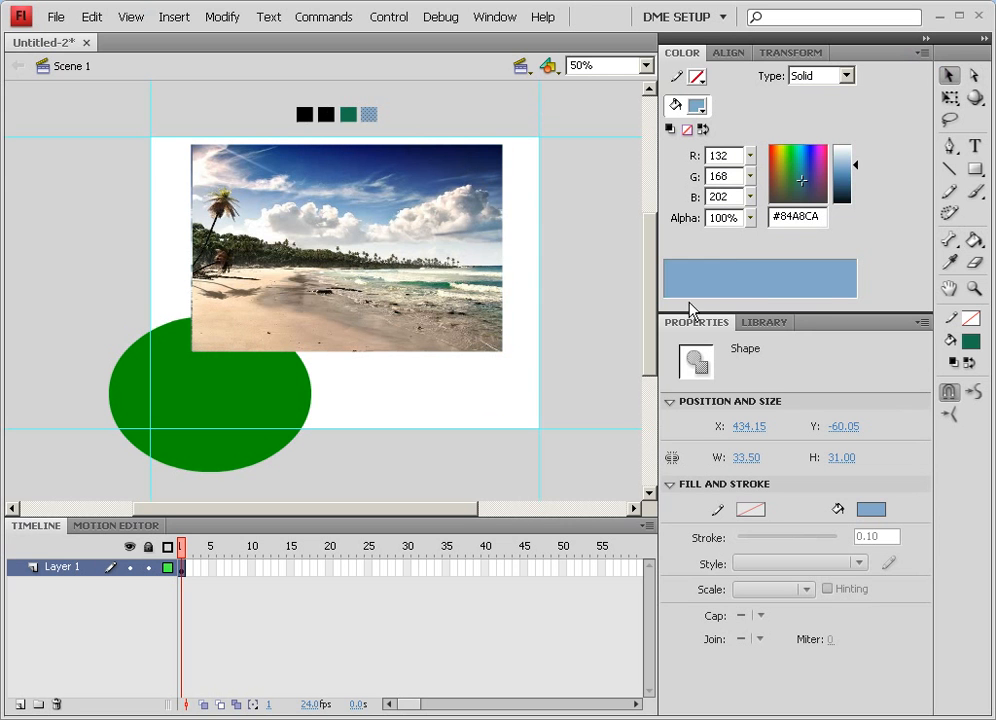
pyautogui.moveTo(822, 215); pyautogui.dragTo(712, 213)
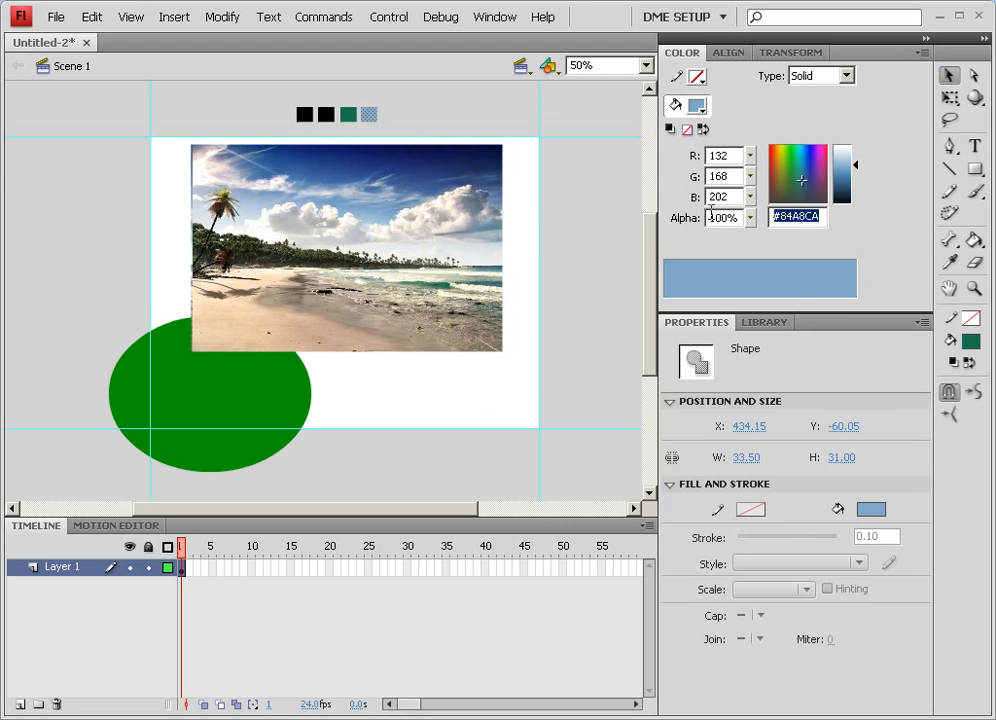
pyautogui.write('#9FB4E1')
pyautogui.press('Return')
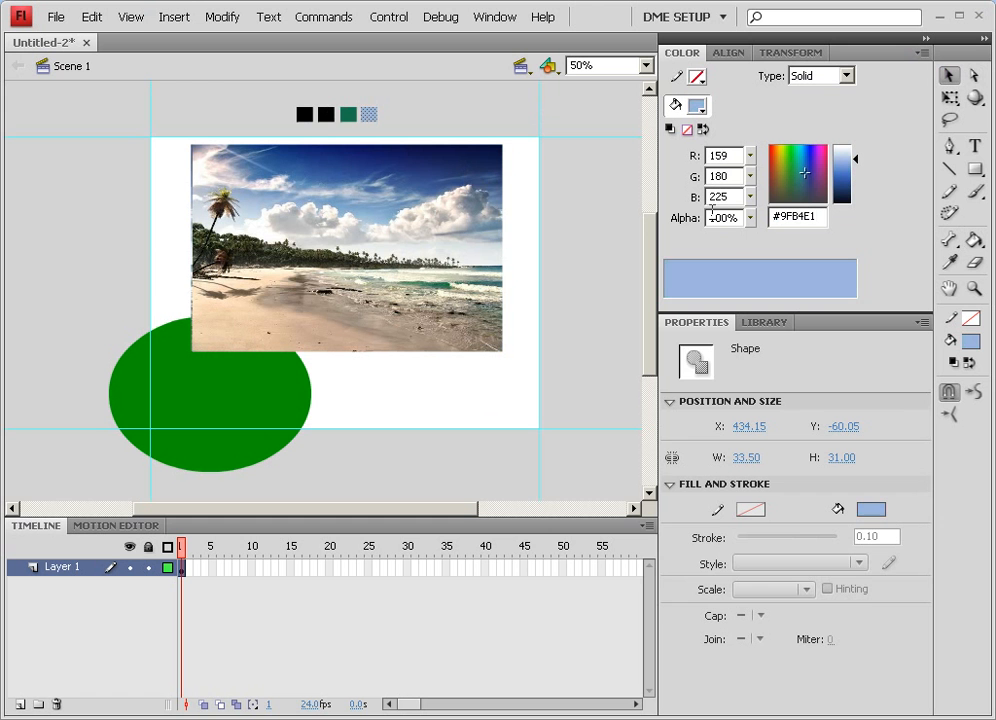
pyautogui.click(451, 127)
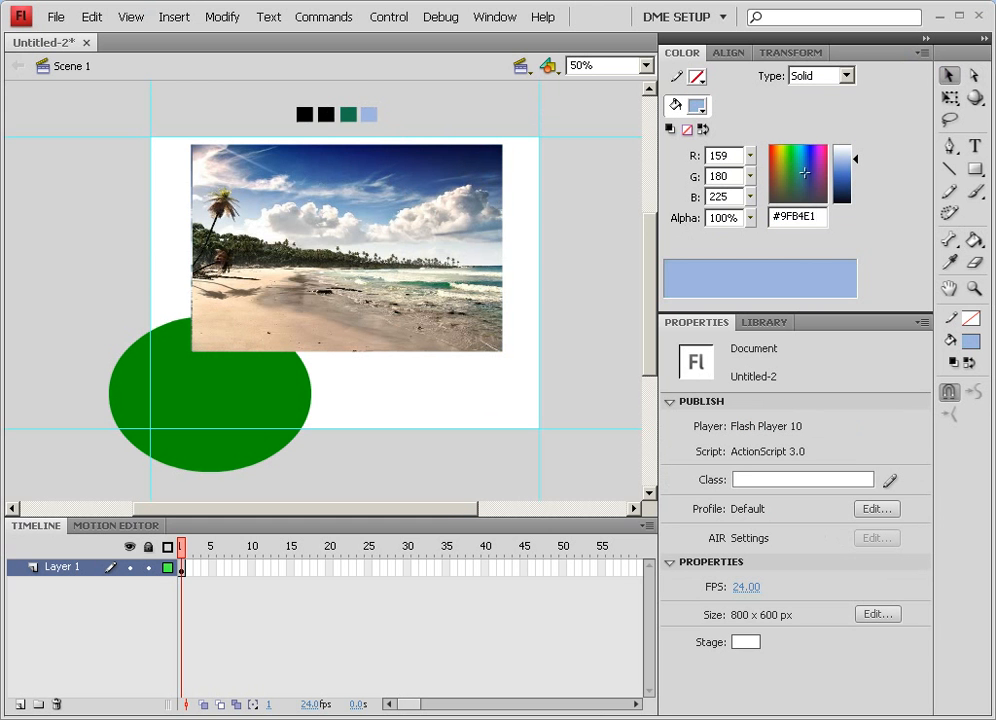
# - Switch to the browser, look at the CSS Drive palette page and copy the web address of the island2.jpg photo
pyautogui.hotkey('alt', 'Tab')
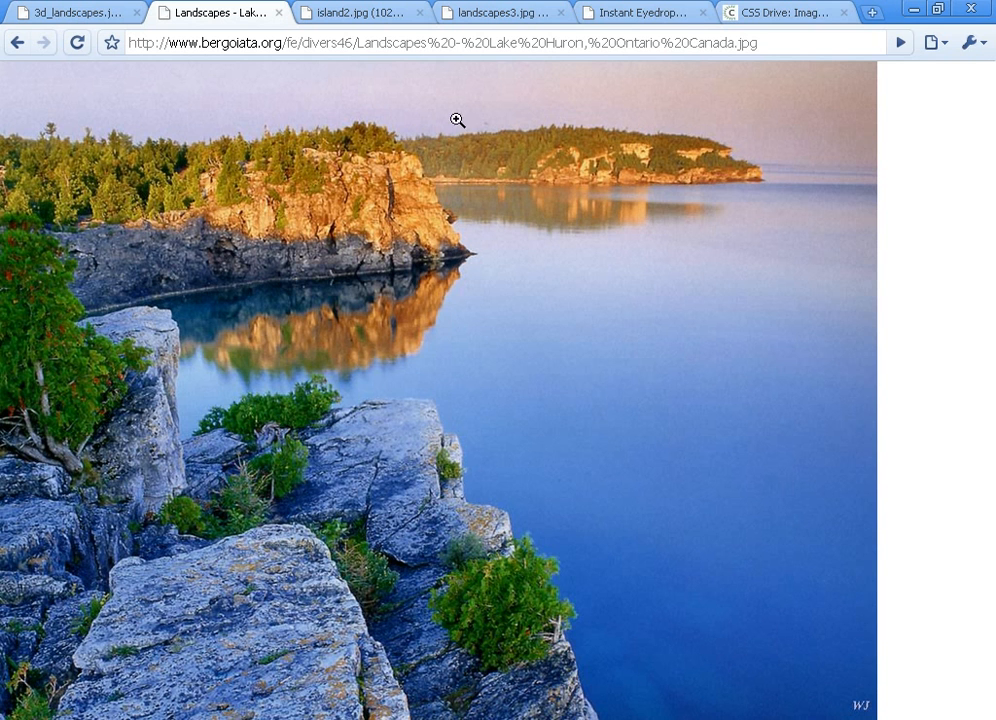
pyautogui.click(822, 22)
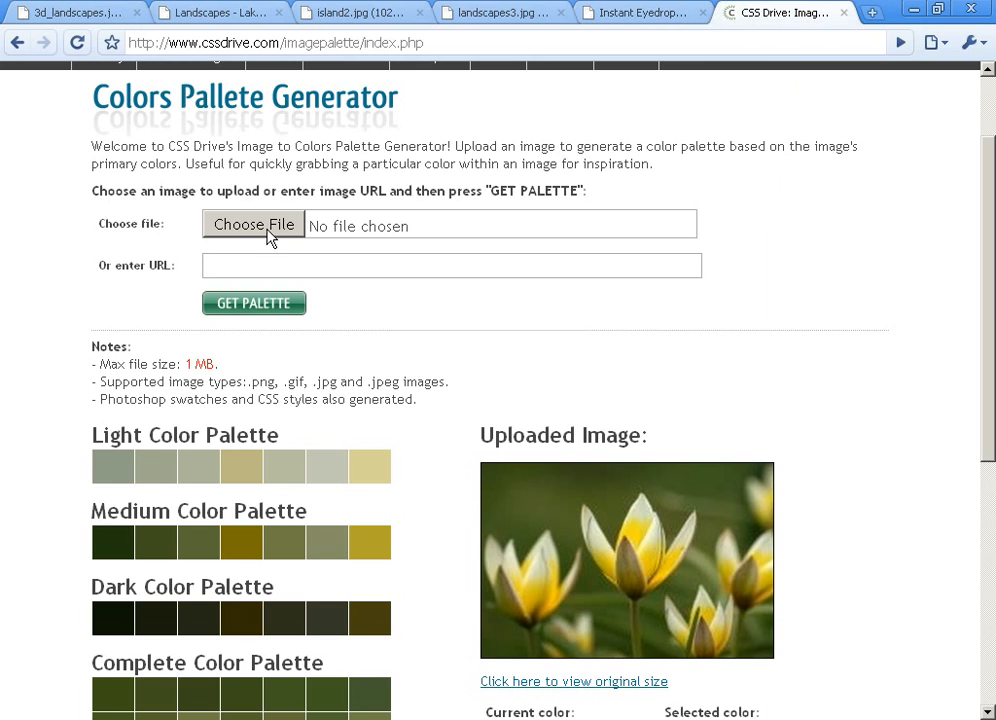
pyautogui.click(511, 24)
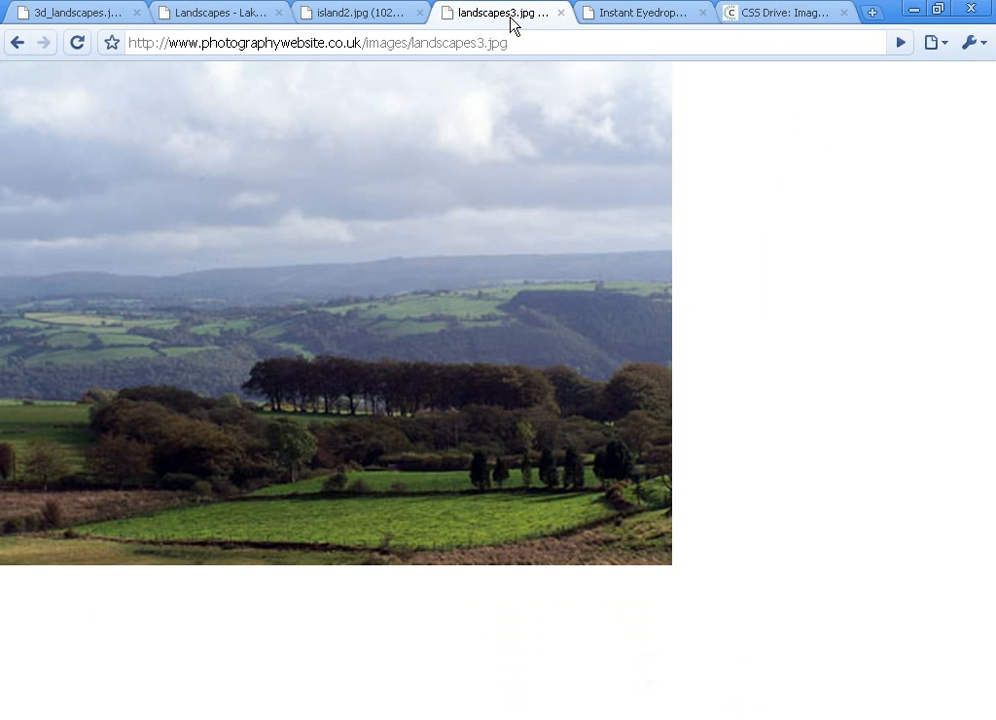
pyautogui.click(390, 20)
pyautogui.click(367, 48)
pyautogui.hotkey('ctrl', 'c')
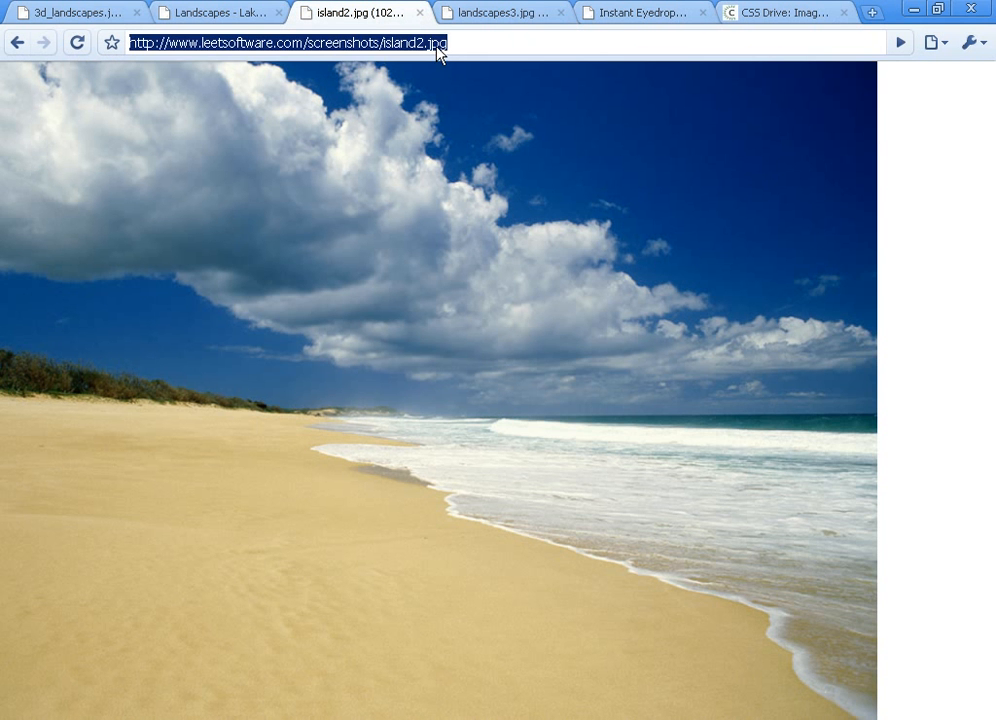
# - Generate a color palette on the CSS Drive page from the copied island2.jpg address
pyautogui.click(752, 14)
pyautogui.click(240, 263)
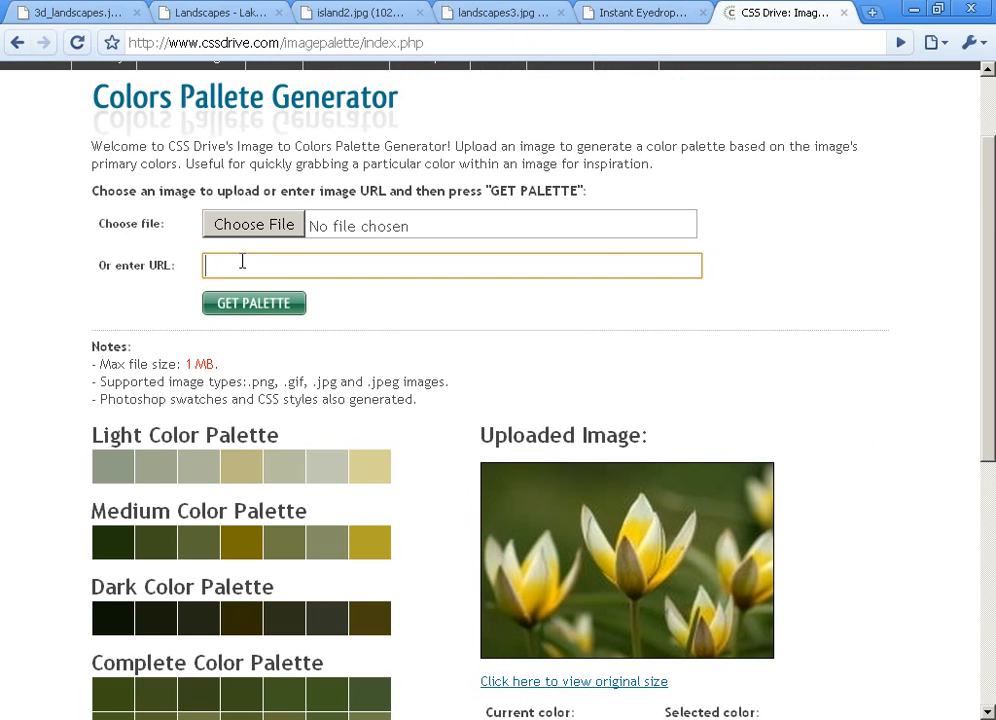
pyautogui.hotkey('ctrl', 'v')
pyautogui.click(244, 313)
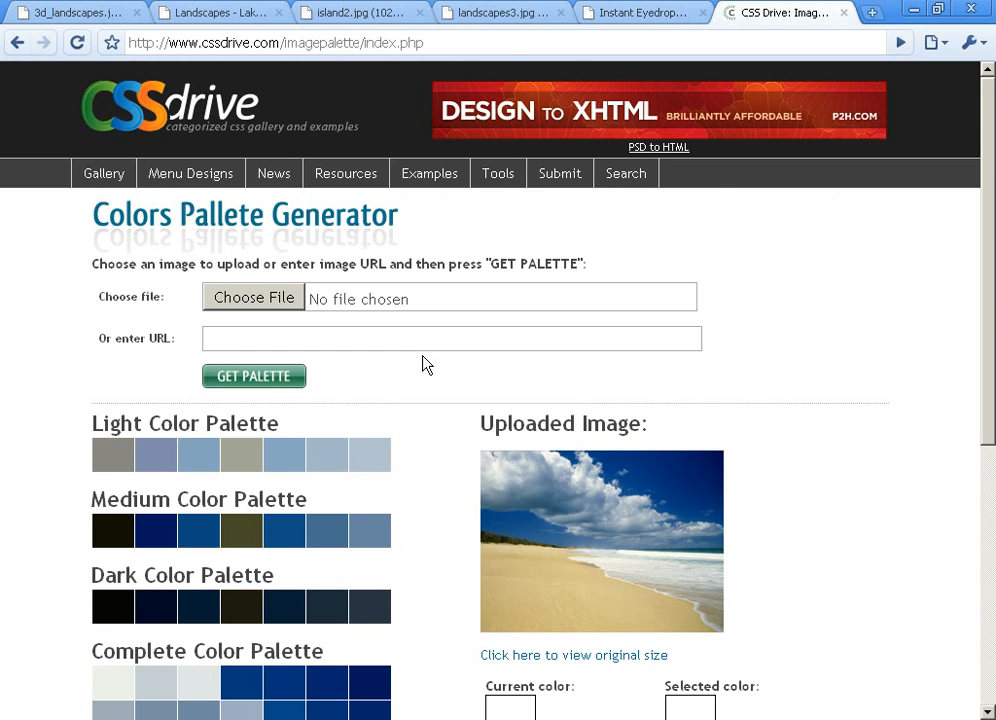
# - Select nine colors from the light, complete and medium palettes, including #85a4c0, #114e87, #023376, #eaeae0, #a0a098 and #476d91
pyautogui.scroll(-3, 422, 362)
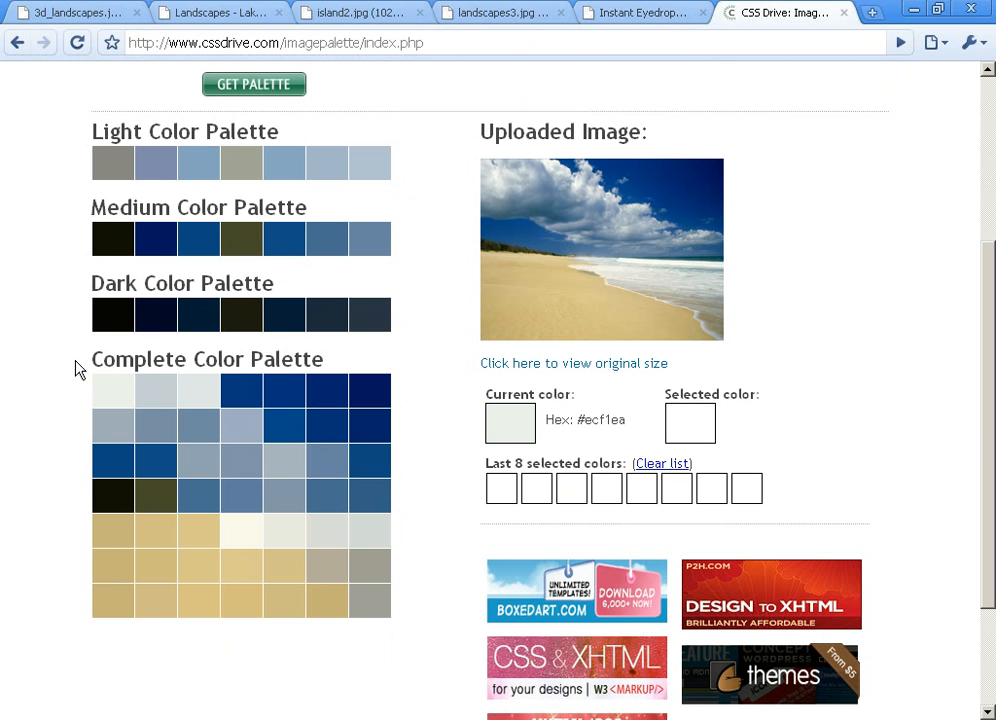
pyautogui.click(206, 168)
pyautogui.click(248, 173)
pyautogui.click(157, 465)
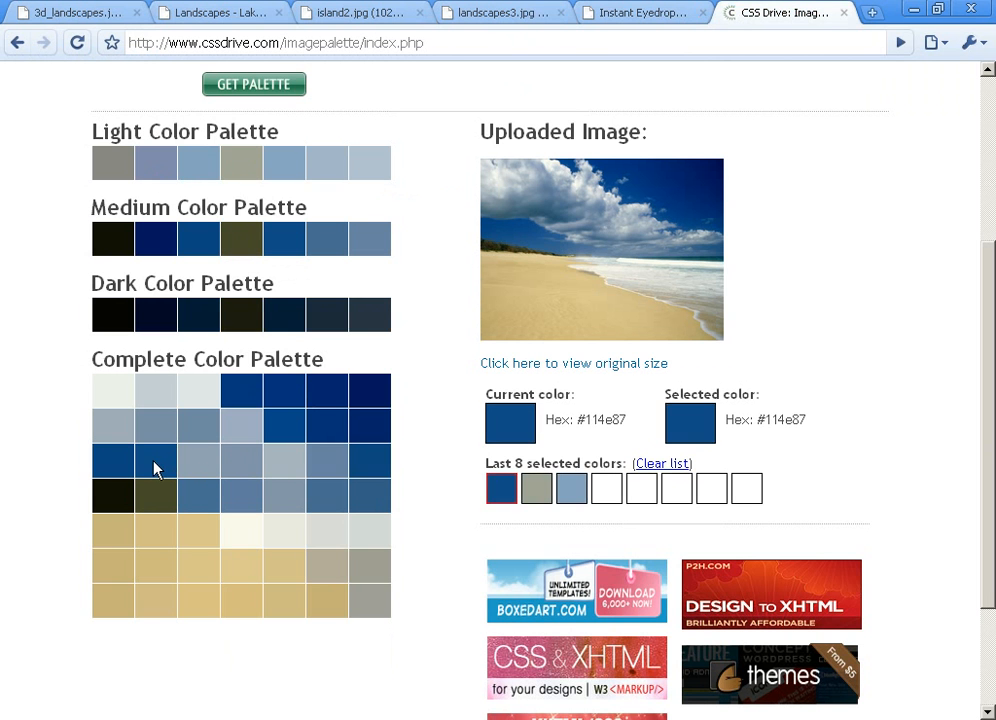
pyautogui.click(325, 440)
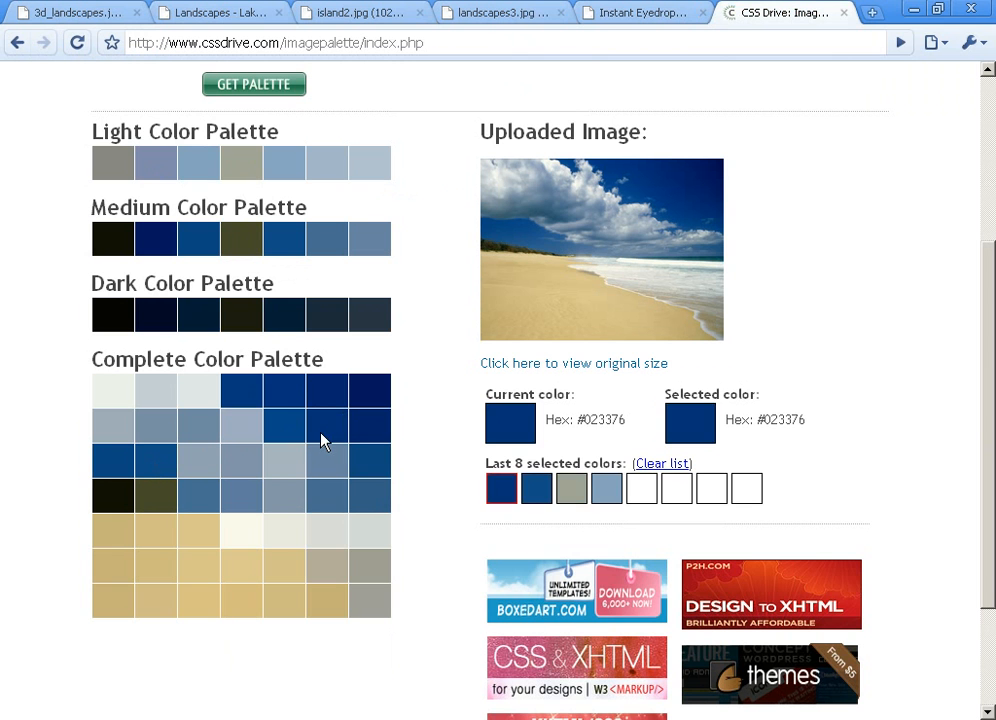
pyautogui.click(206, 555)
pyautogui.click(298, 538)
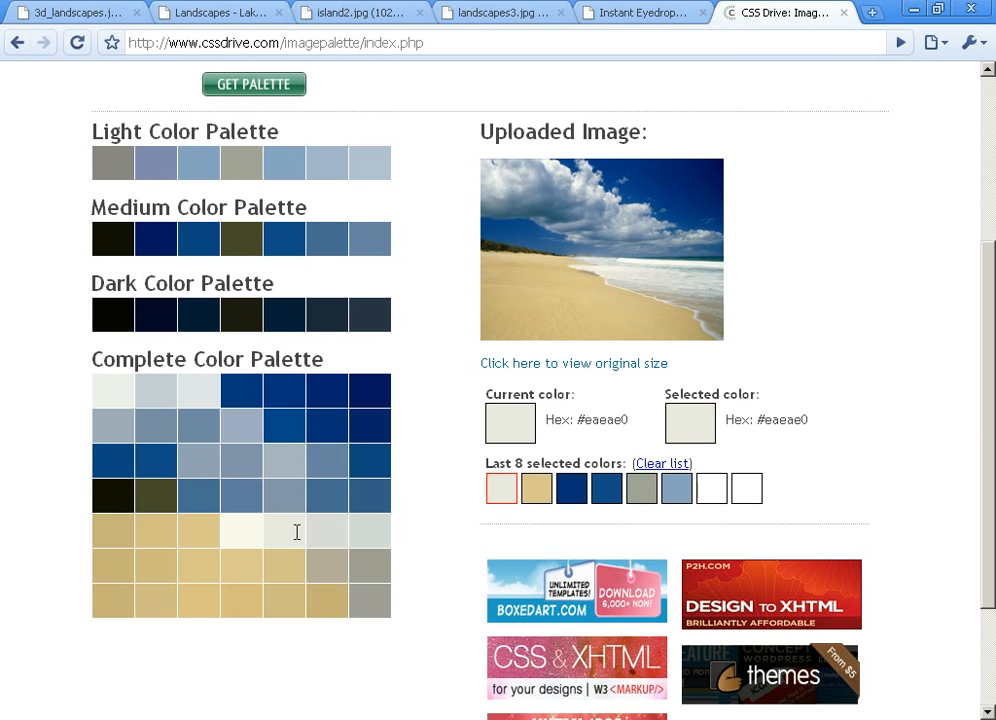
pyautogui.click(380, 544)
pyautogui.click(367, 610)
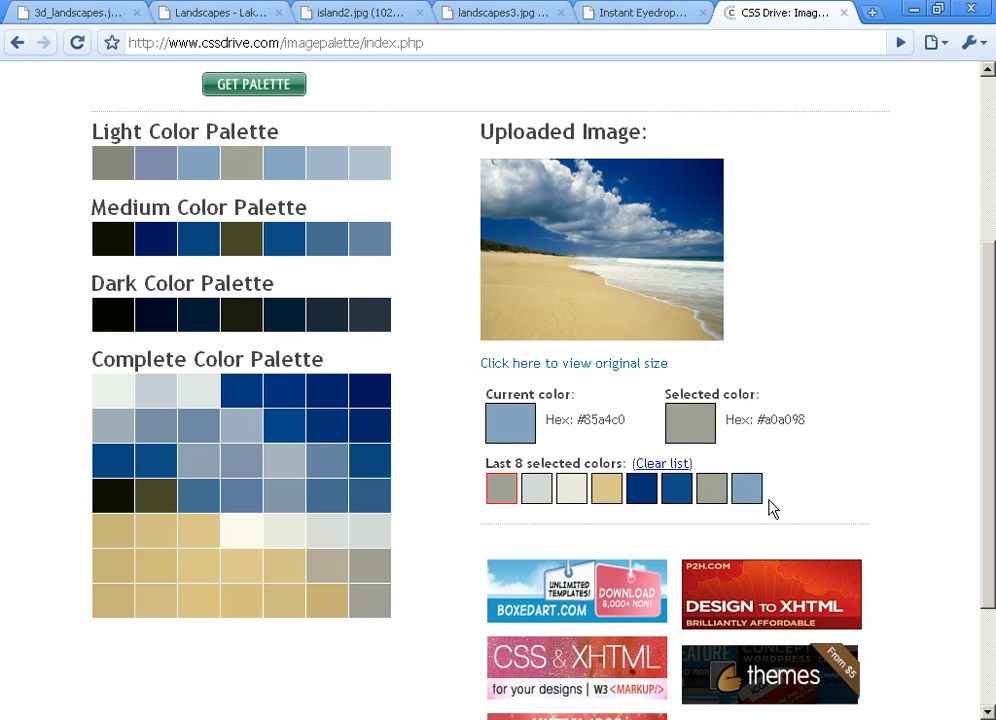
pyautogui.click(338, 246)
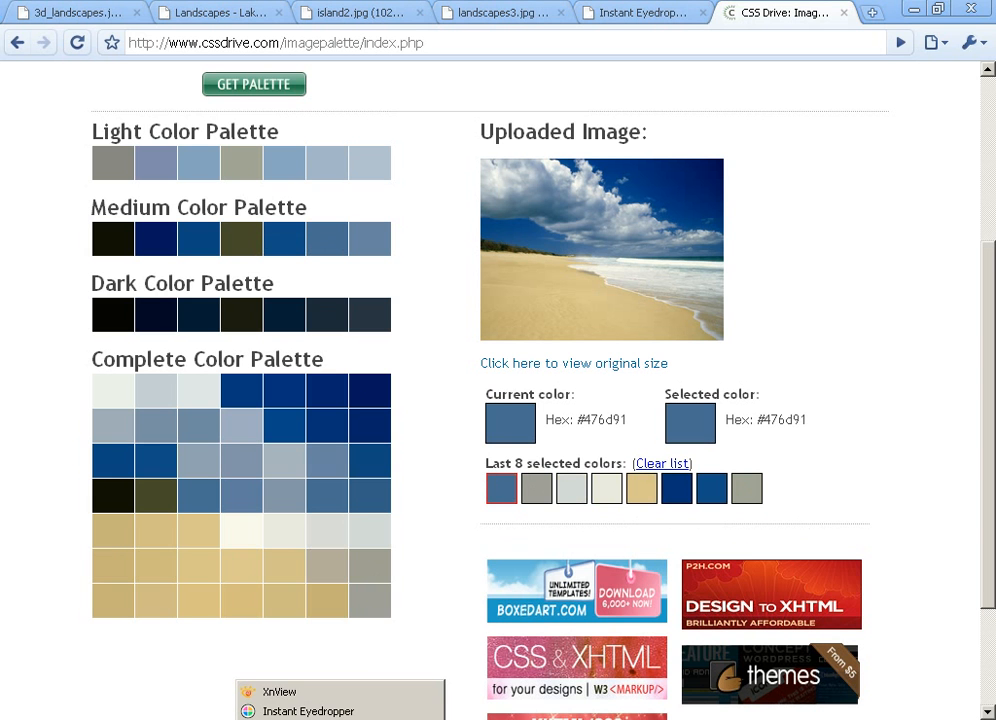
# - Switch to XnView, paste the captured screenshot and crop it to the row of eight selected palette colors, about 296 x 40 px
pyautogui.click(270, 691)
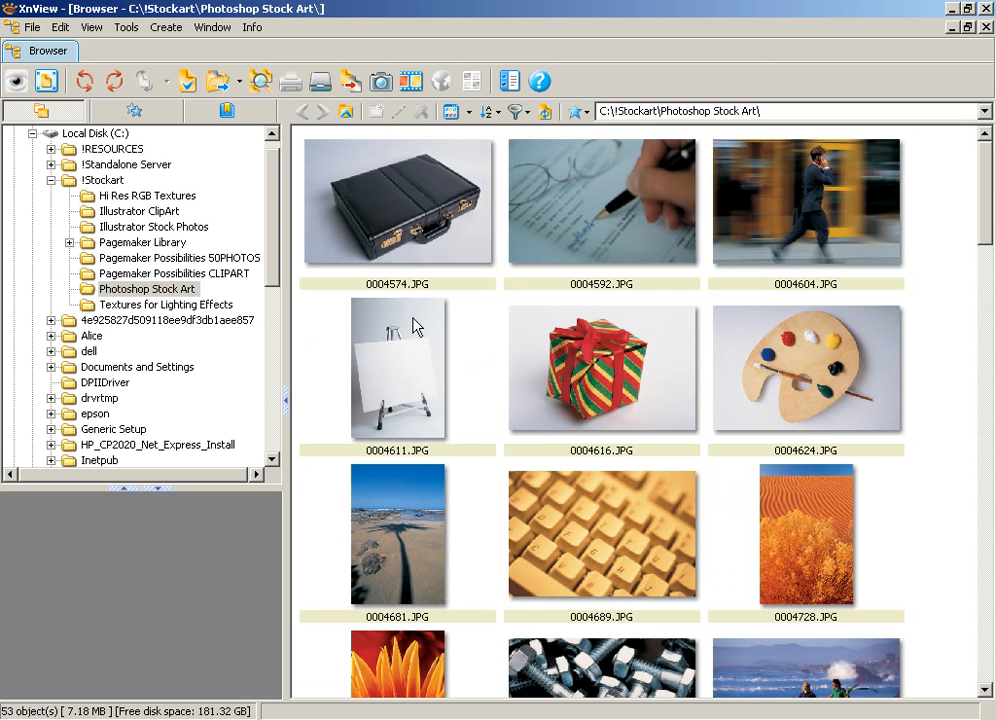
pyautogui.hotkey('ctrl', 'v')
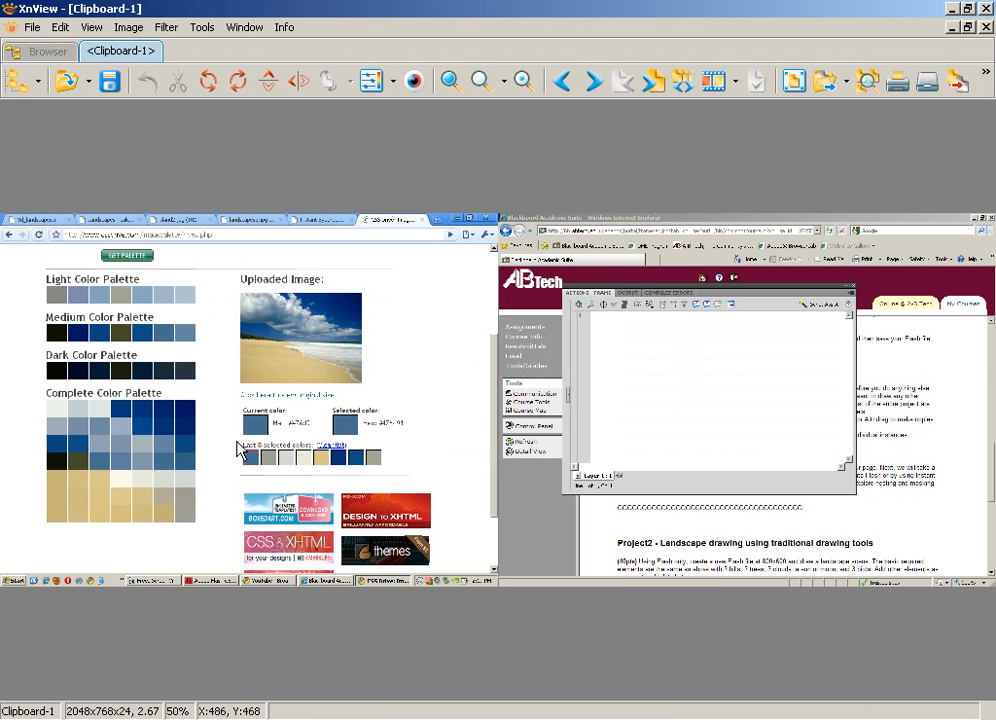
pyautogui.moveTo(237, 441); pyautogui.dragTo(389, 472)
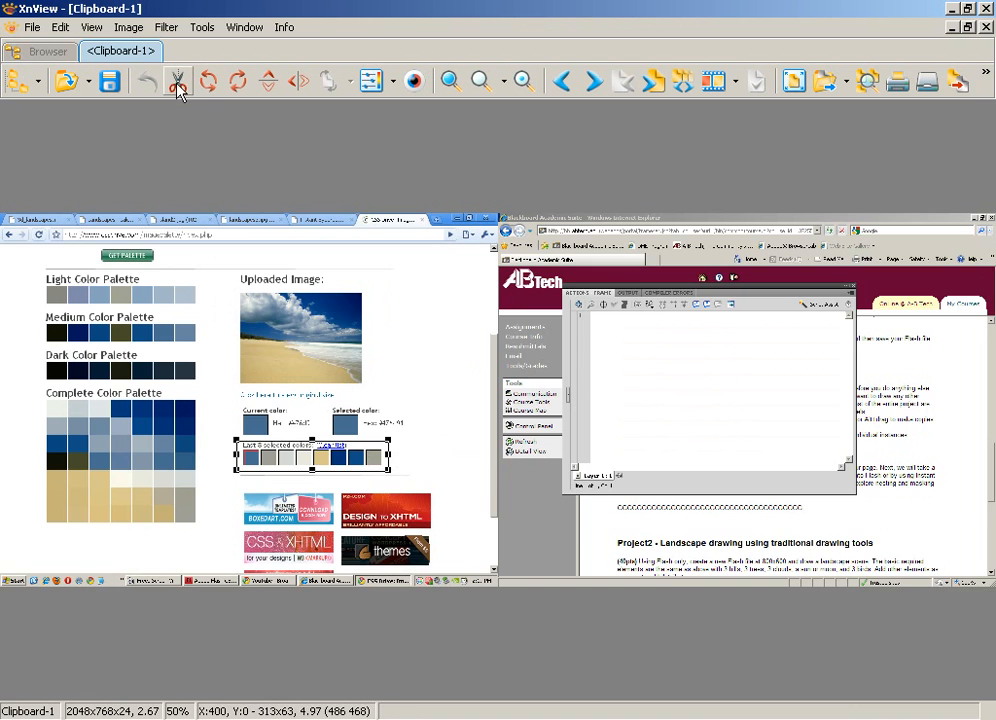
pyautogui.click(177, 84)
pyautogui.moveTo(355, 382); pyautogui.dragTo(642, 429)
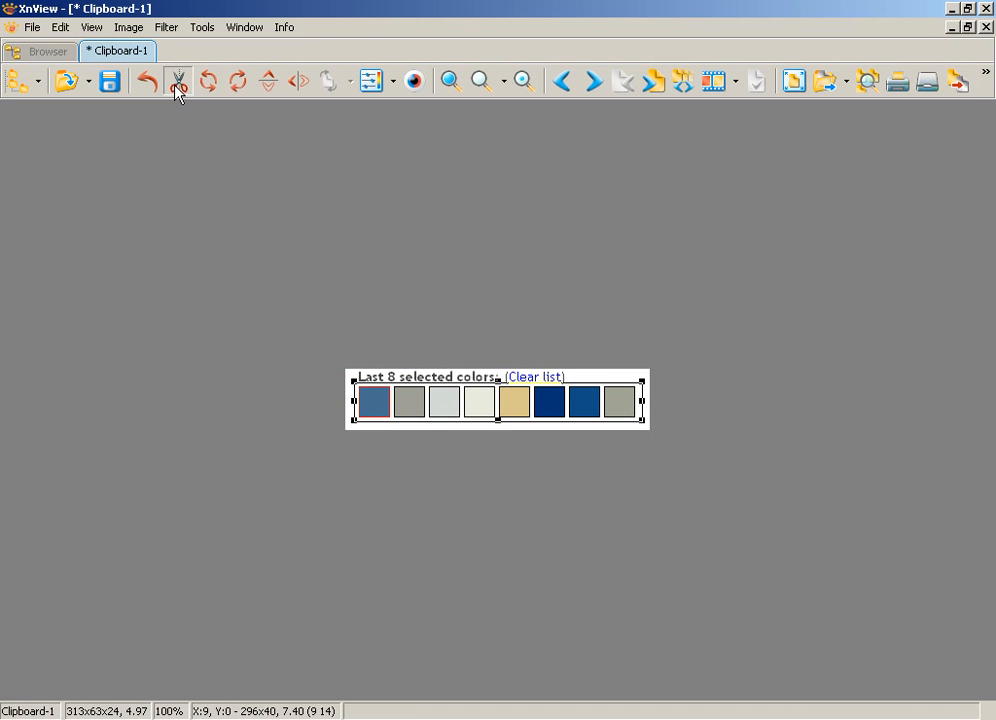
pyautogui.click(176, 86)
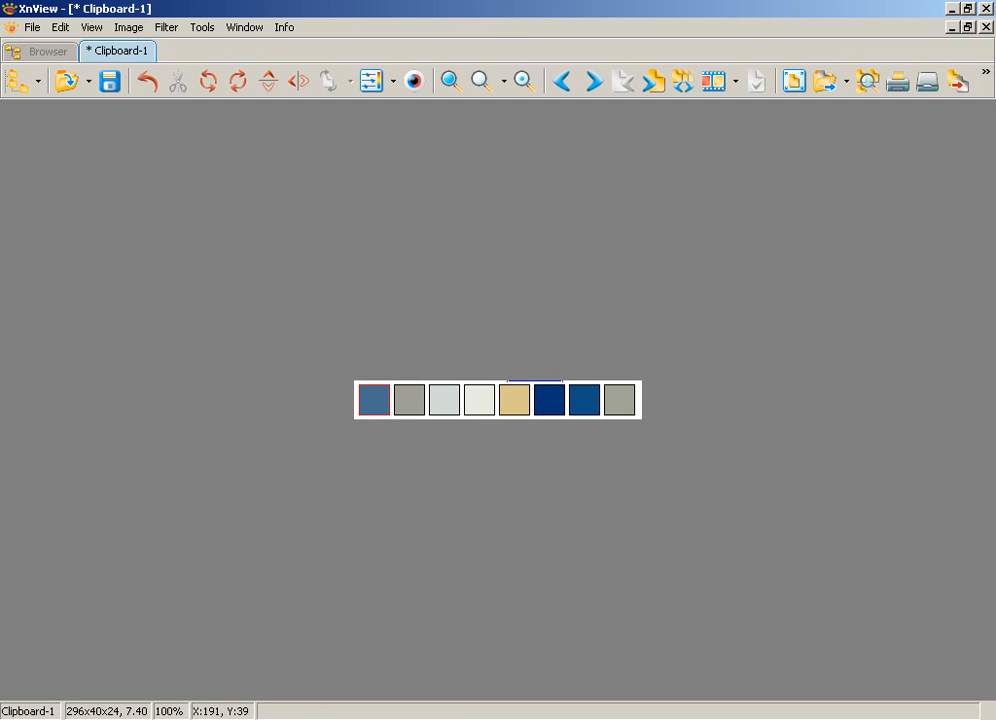
# - Switch to Flash, paste the cropped palette strip and delete the beach photo from the stage
pyautogui.hotkey('alt', 'Tab')
pyautogui.hotkey('ctrl', 'v')
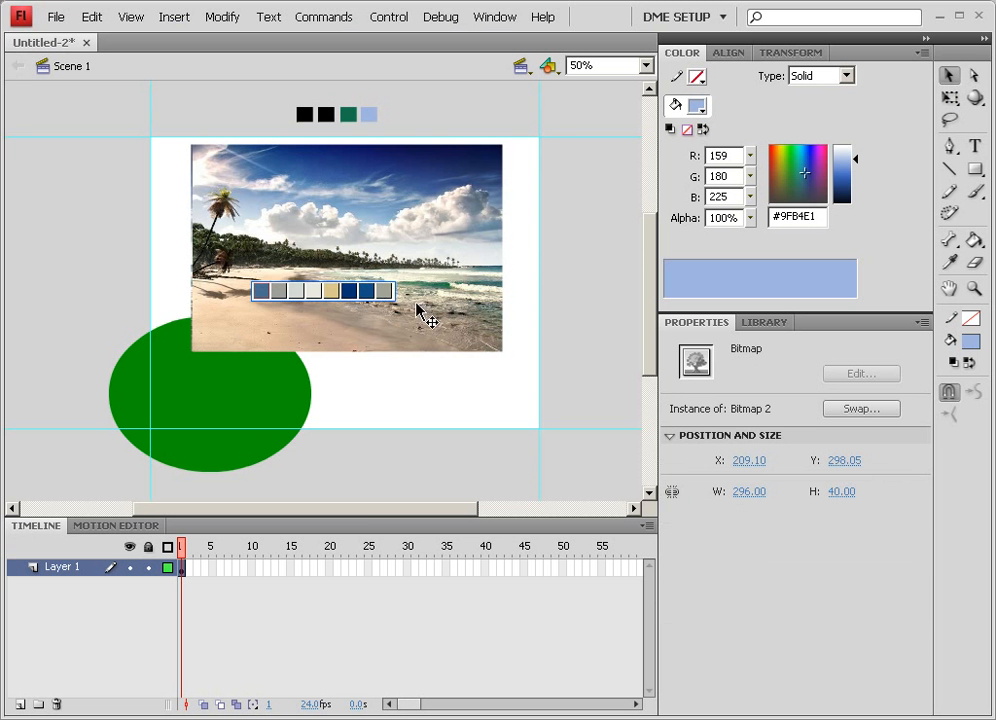
pyautogui.click(398, 330)
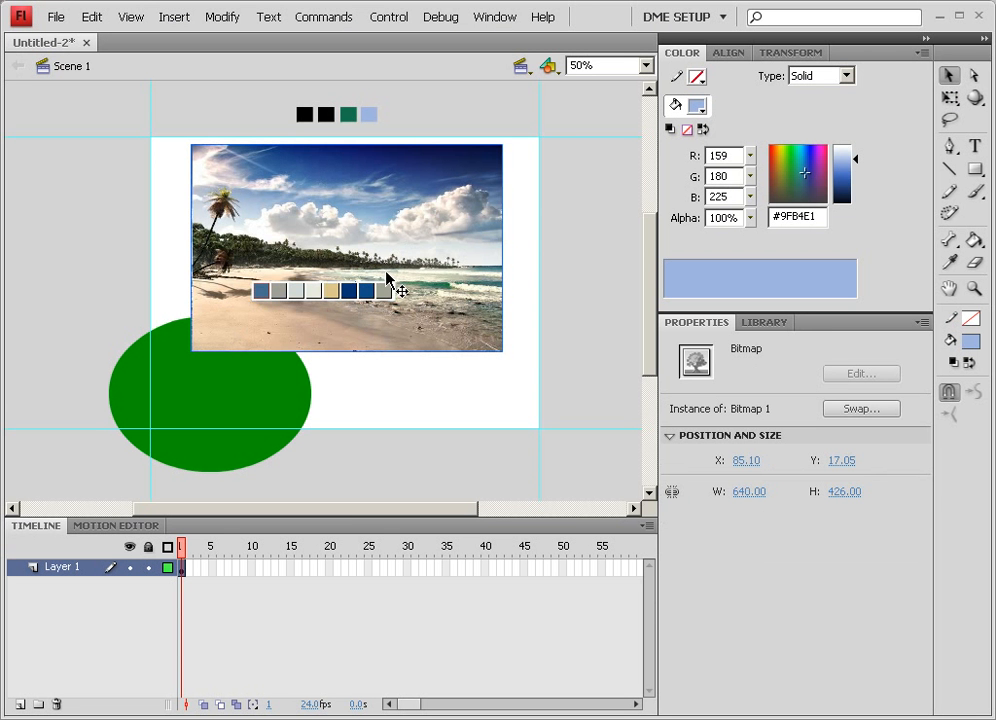
pyautogui.press('Delete')
# - Move the palette strip above the stage beside the square swatches, and delete the four old squares
pyautogui.moveTo(341, 292); pyautogui.dragTo(464, 120)
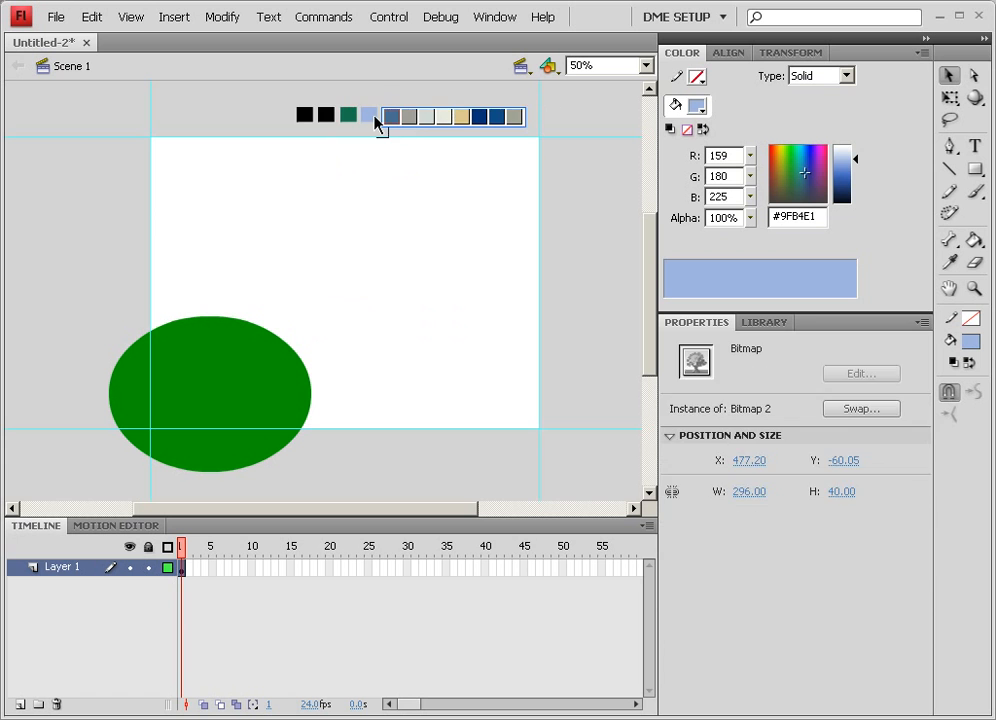
pyautogui.click(372, 118)
pyautogui.press('Delete')
pyautogui.click(349, 118)
pyautogui.press('Delete')
pyautogui.click(326, 115)
pyautogui.press('Delete')
pyautogui.click(305, 115)
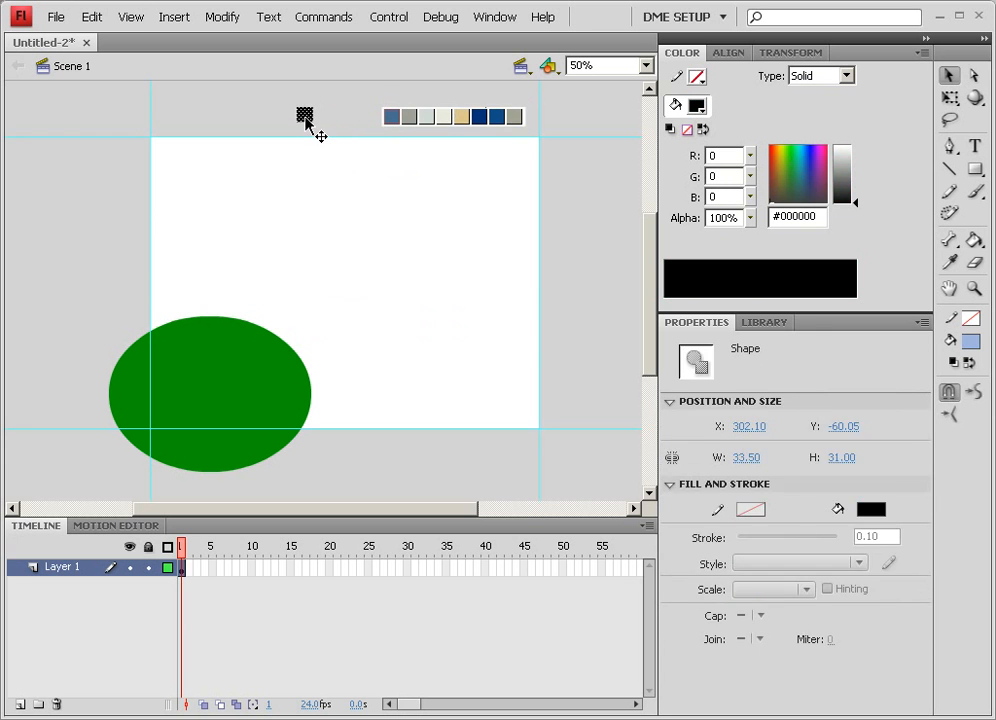
pyautogui.press('Delete')
# - Shift the palette strip slightly right above the stage so it ends near the stage's right edge, and deselect it
pyautogui.click(438, 117)
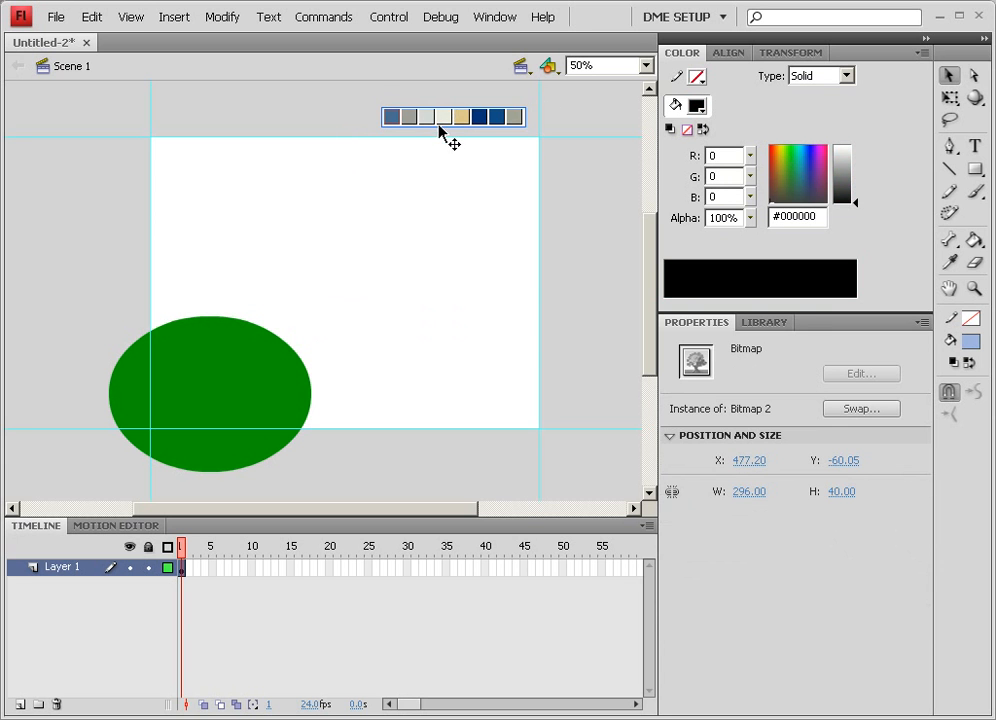
pyautogui.moveTo(449, 120); pyautogui.dragTo(467, 127)
pyautogui.click(470, 180)
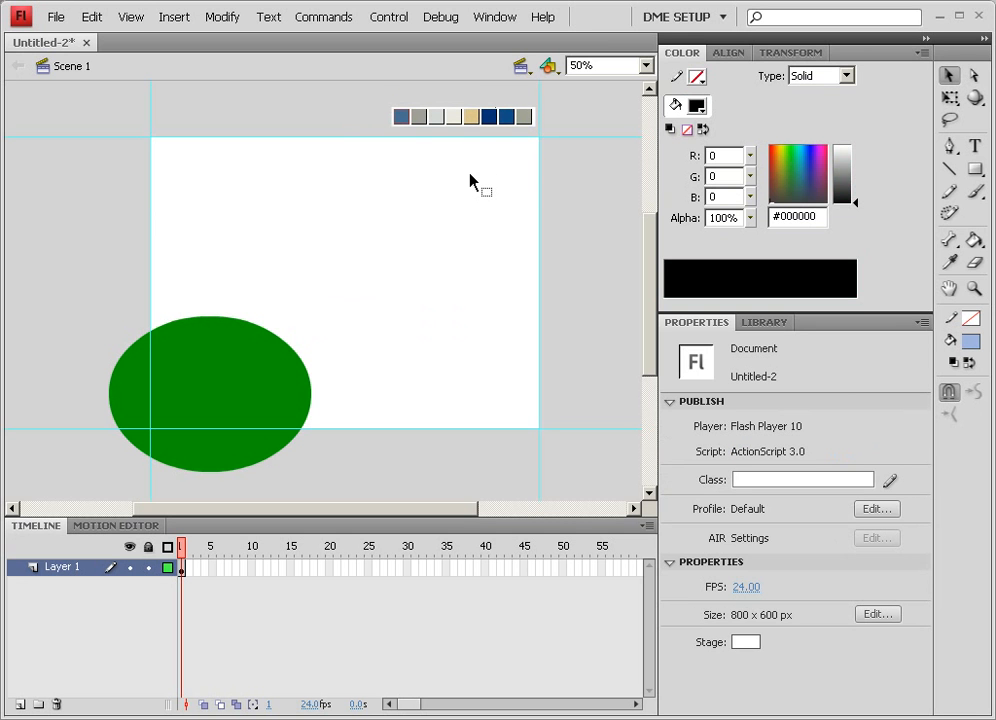
# - Tint the green ellipse with the strip's light gray swatch, then change the tint to the rightmost gray-green swatch (162, 164, 150)
pyautogui.click(231, 389)
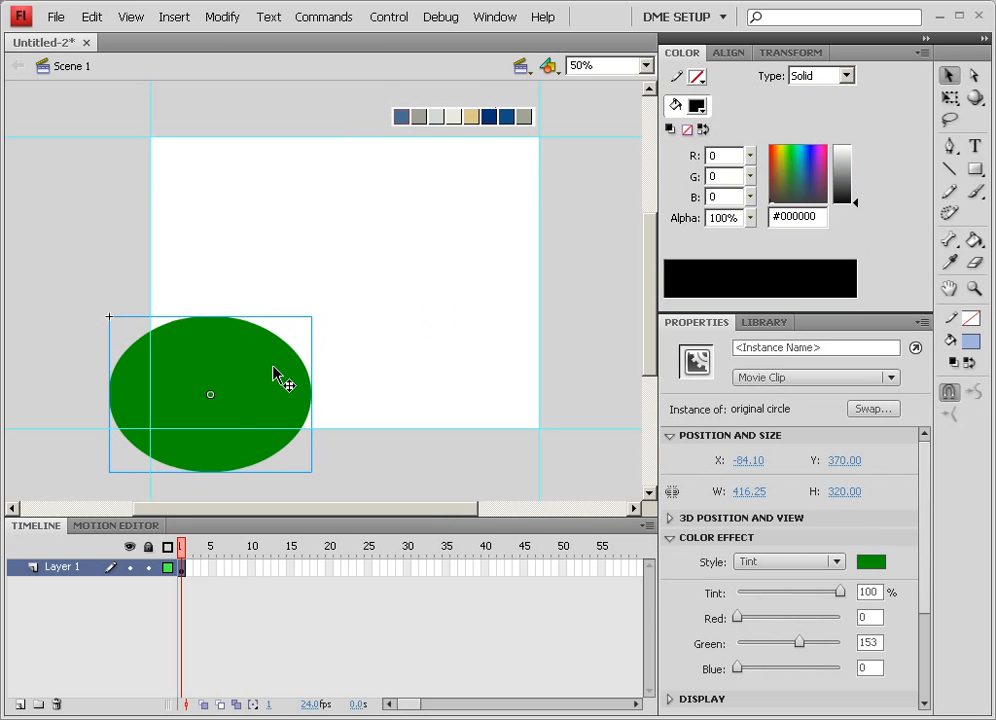
pyautogui.click(871, 561)
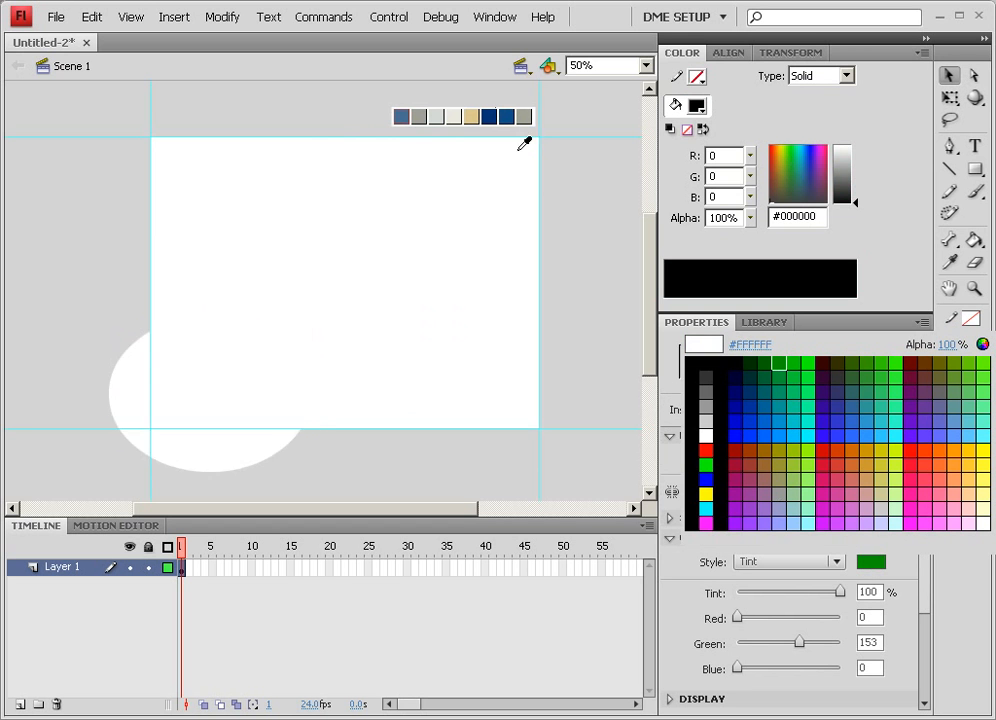
pyautogui.click(437, 117)
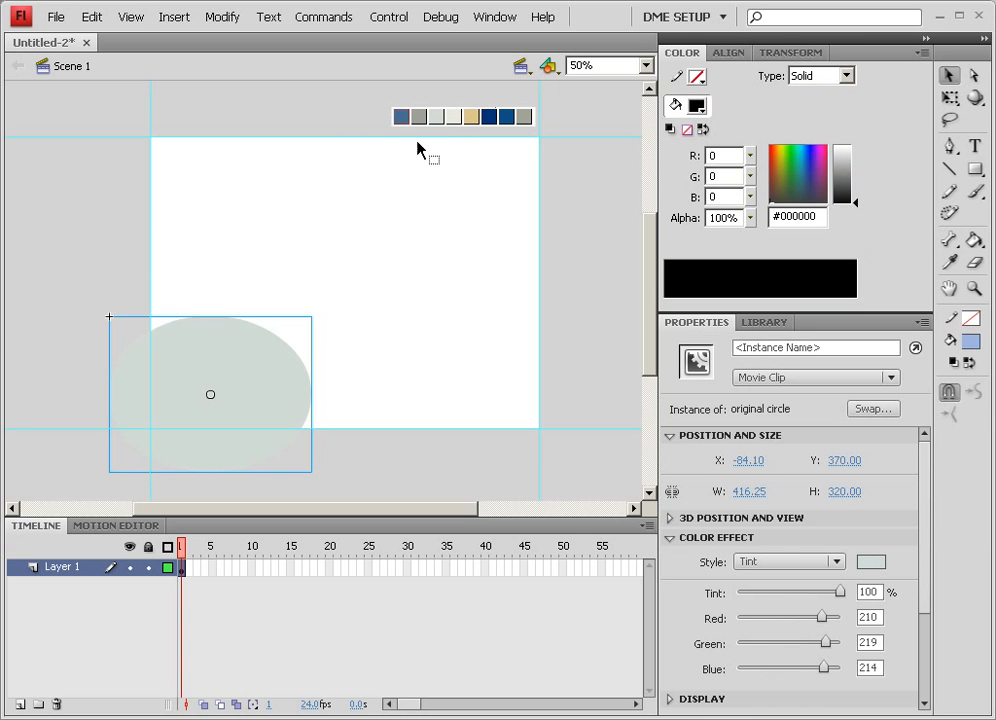
pyautogui.click(871, 562)
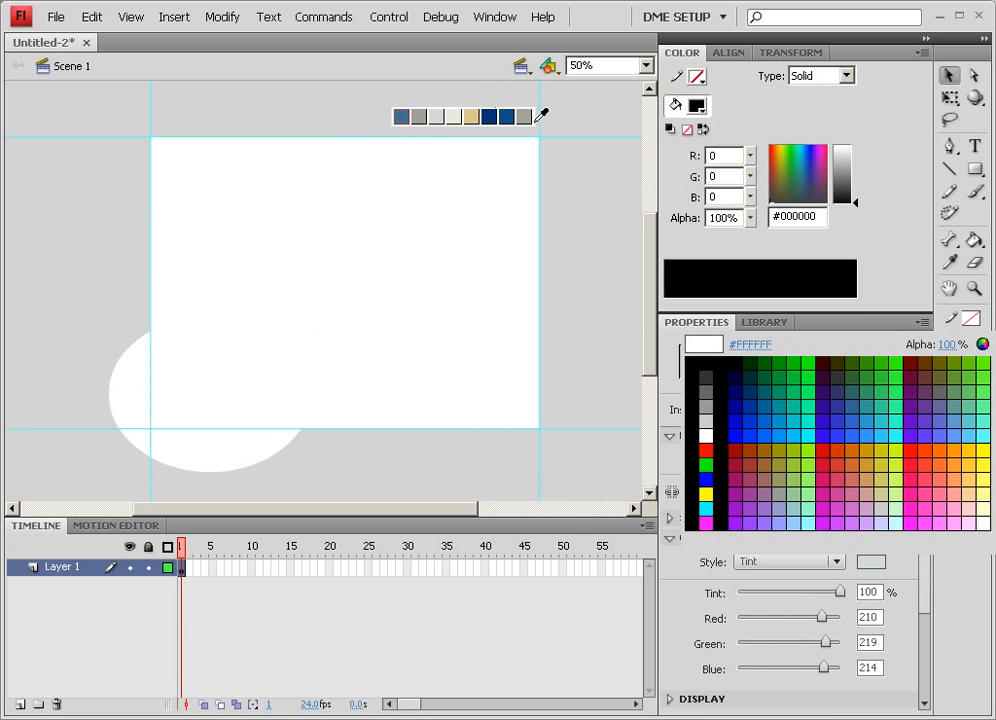
pyautogui.click(526, 117)
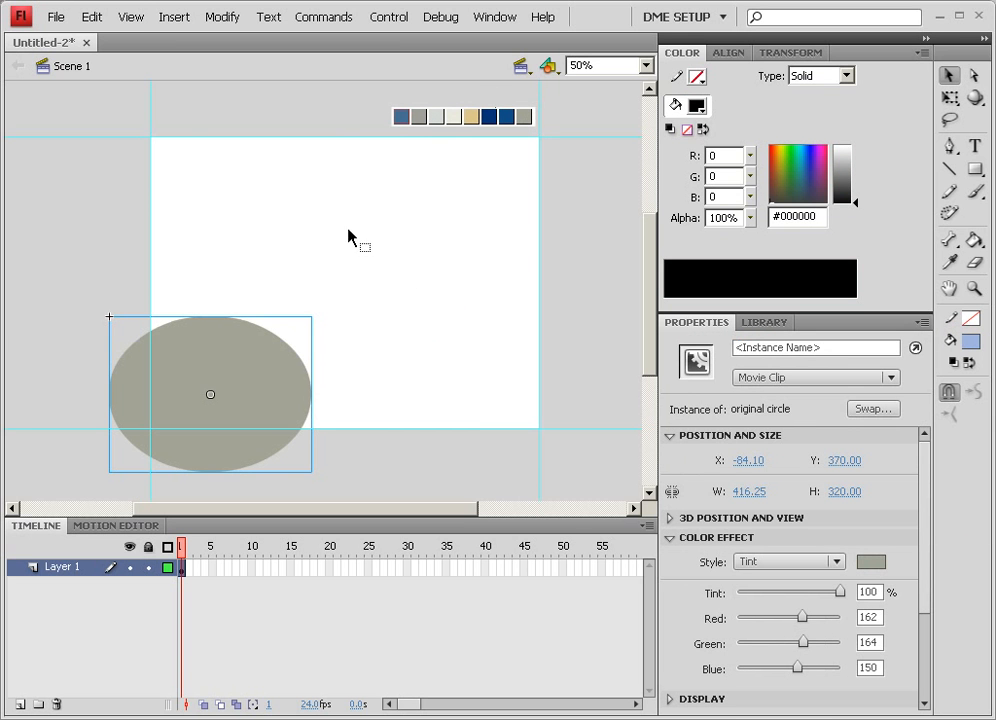
# - Move the tinted ellipse horizontally left to about X -126, keeping it across the stage's lower-left corner
pyautogui.click(402, 331)
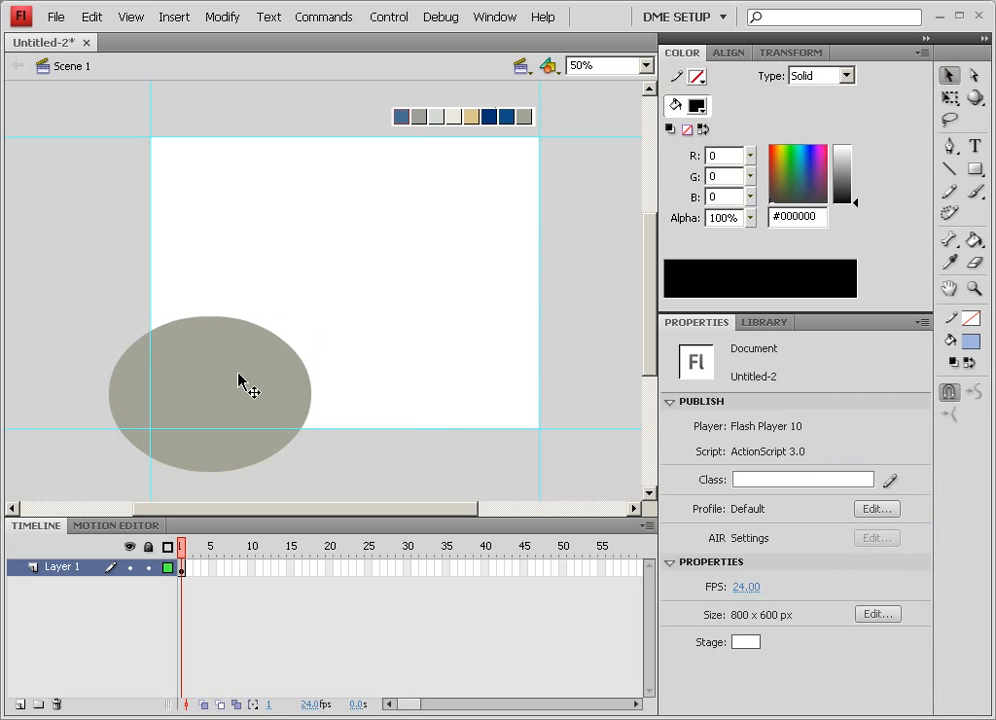
pyautogui.moveTo(240, 380); pyautogui.dragTo(220, 382)
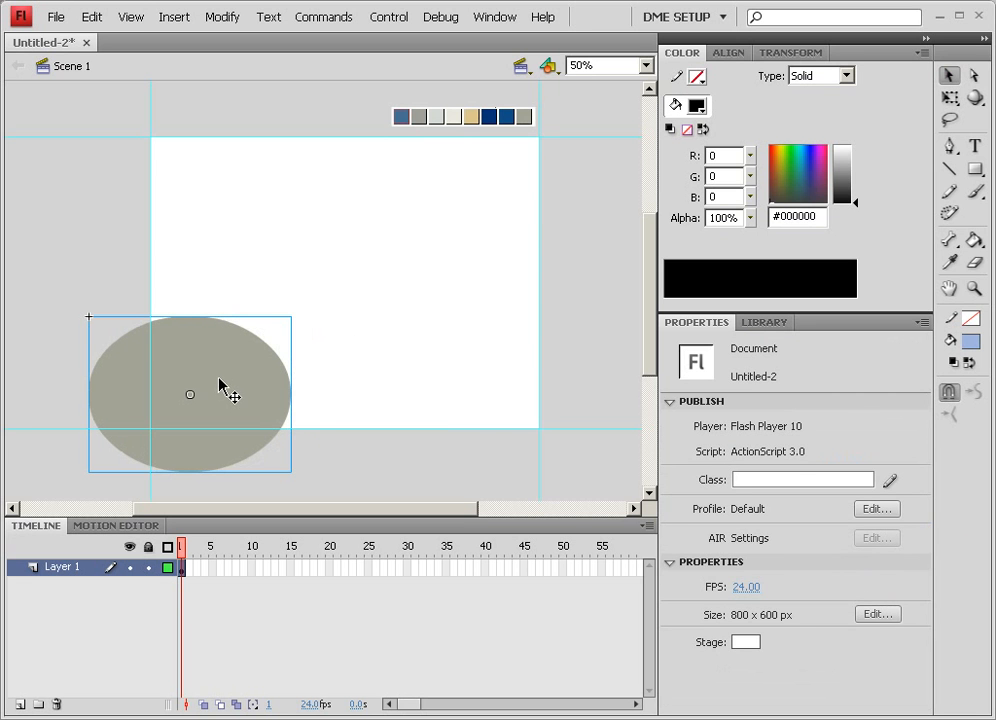
pyautogui.click(57, 18)
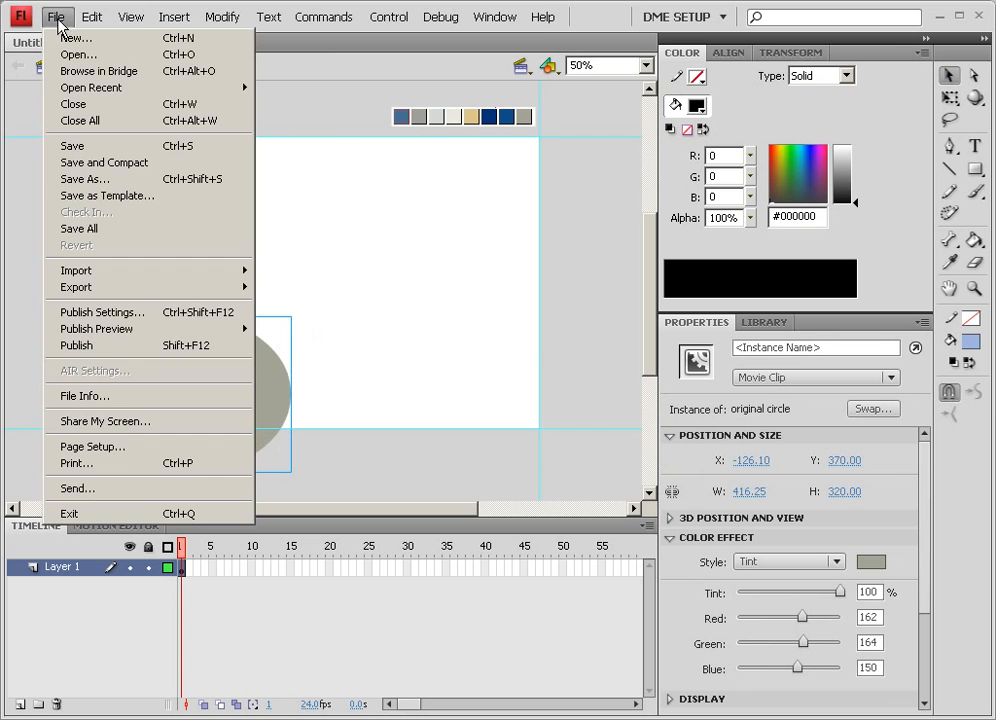
pyautogui.click(84, 179)
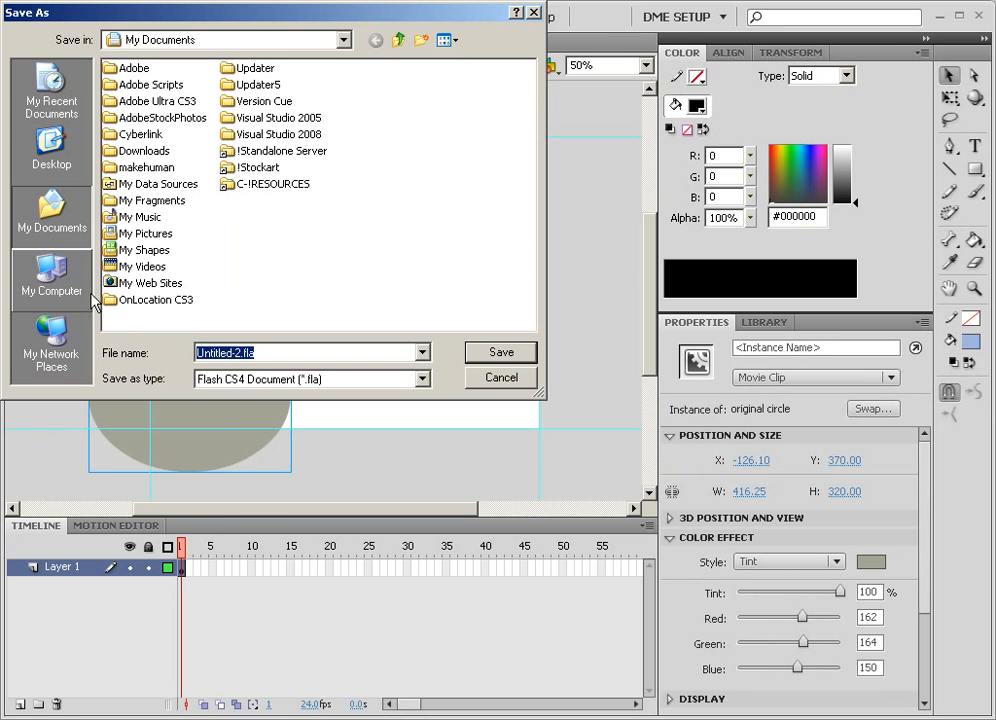
pyautogui.click(502, 379)
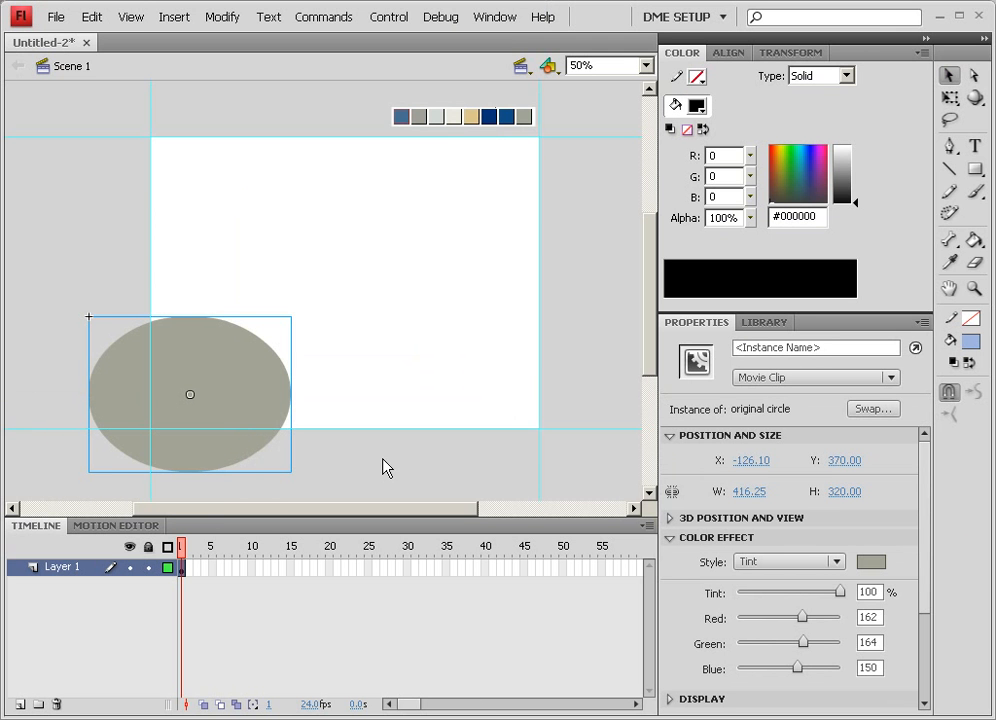
pyautogui.hotkey('alt', 'Tab')
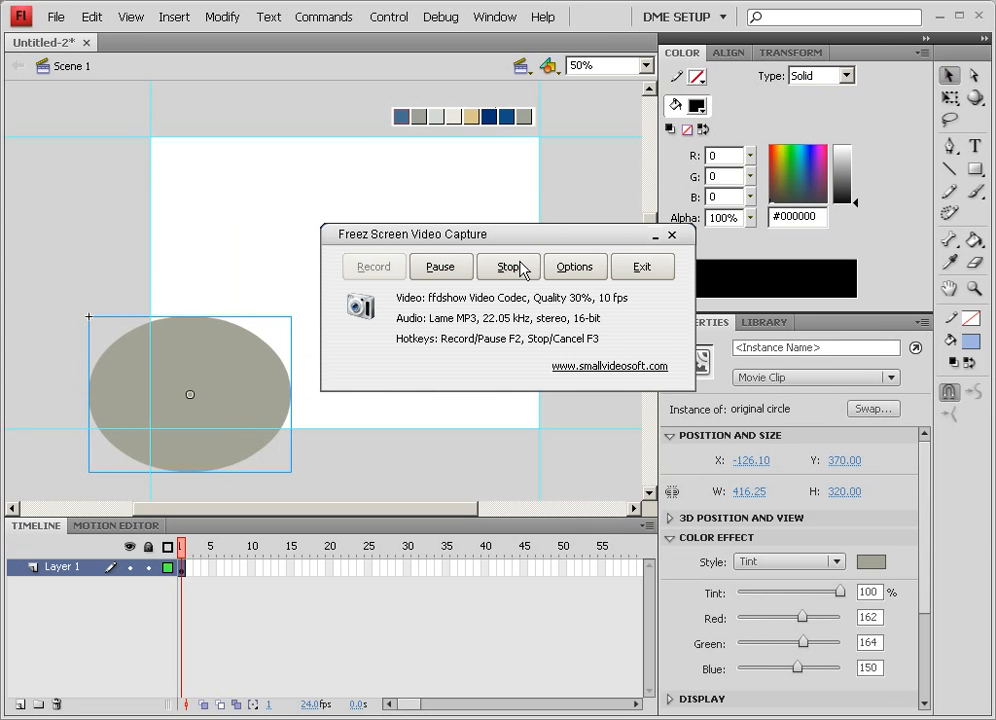